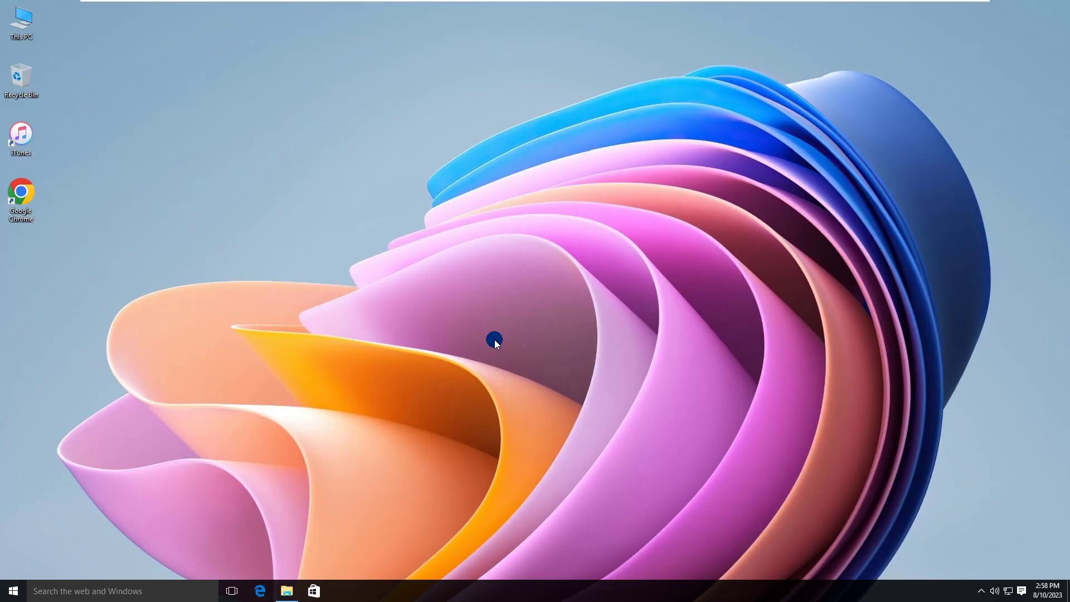
Step: Open New Volume (F:) and highlight the Windows 10 ISO and the rufus-3.19 program
{"action": "left_click", "coordinate": [283, 591]}
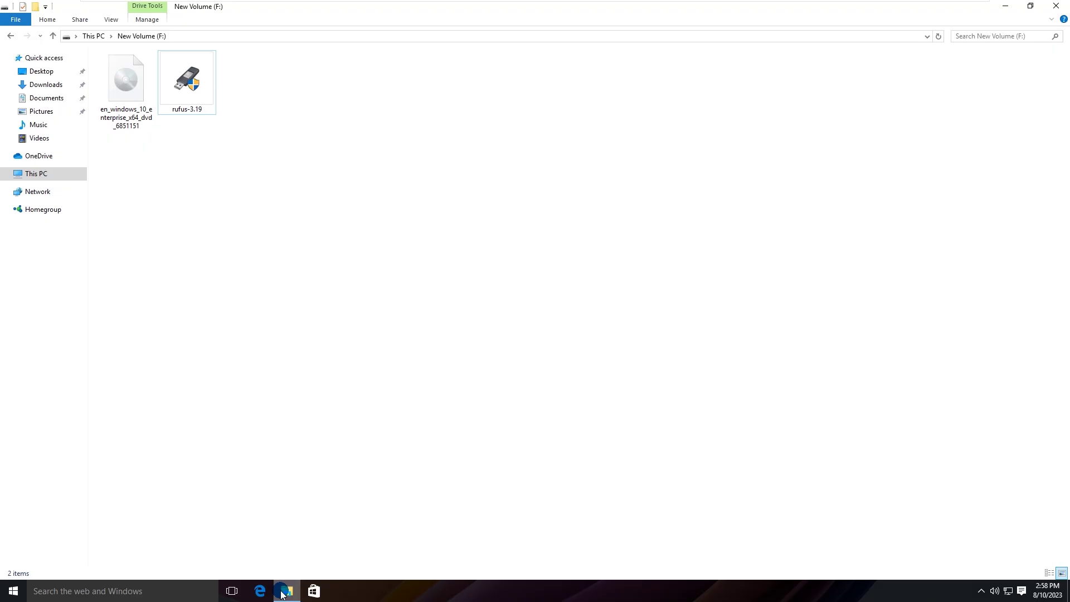
{"action": "left_click", "coordinate": [128, 96]}
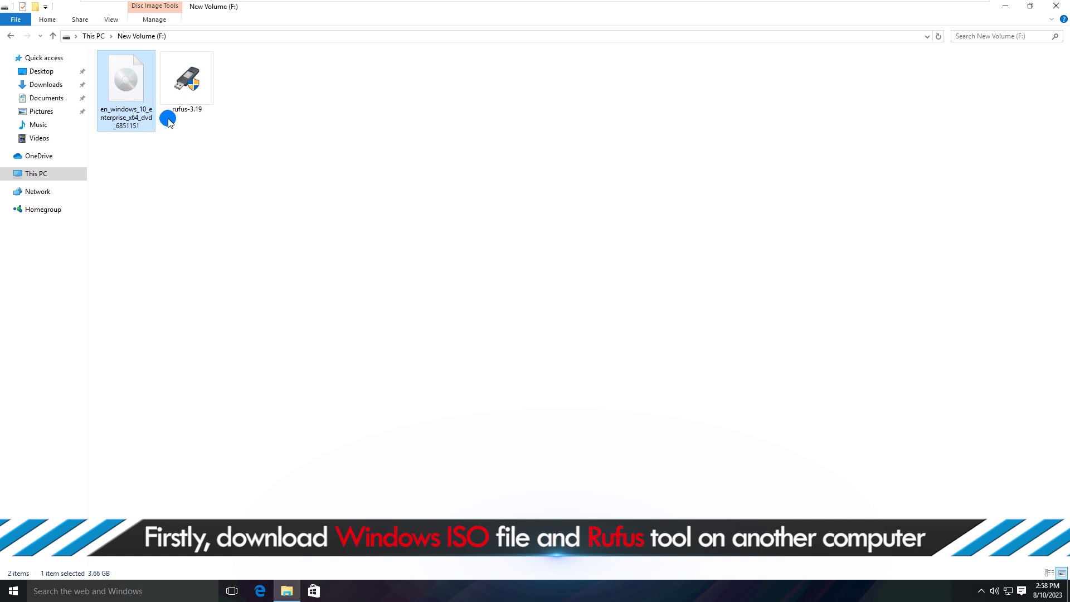
{"action": "left_click", "coordinate": [189, 93]}
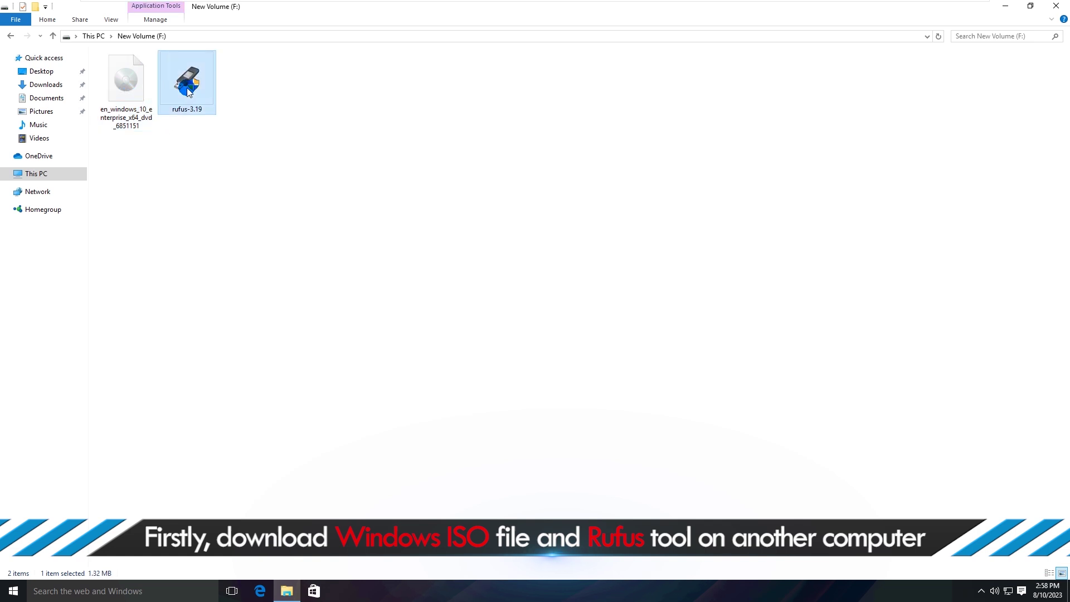
{"action": "left_click", "coordinate": [185, 145]}
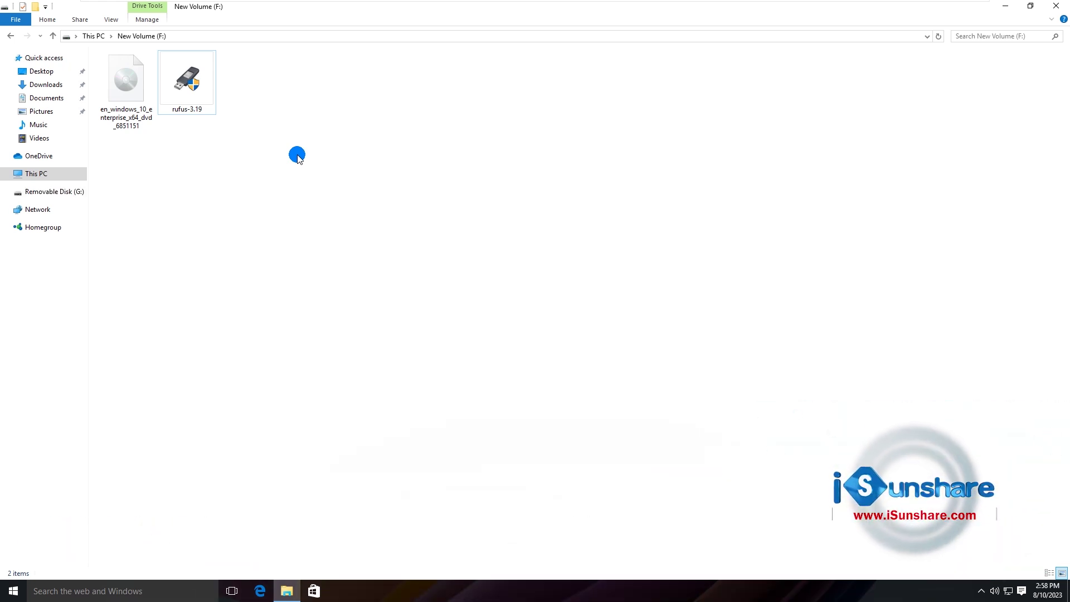
{"action": "left_click", "coordinate": [184, 83]}
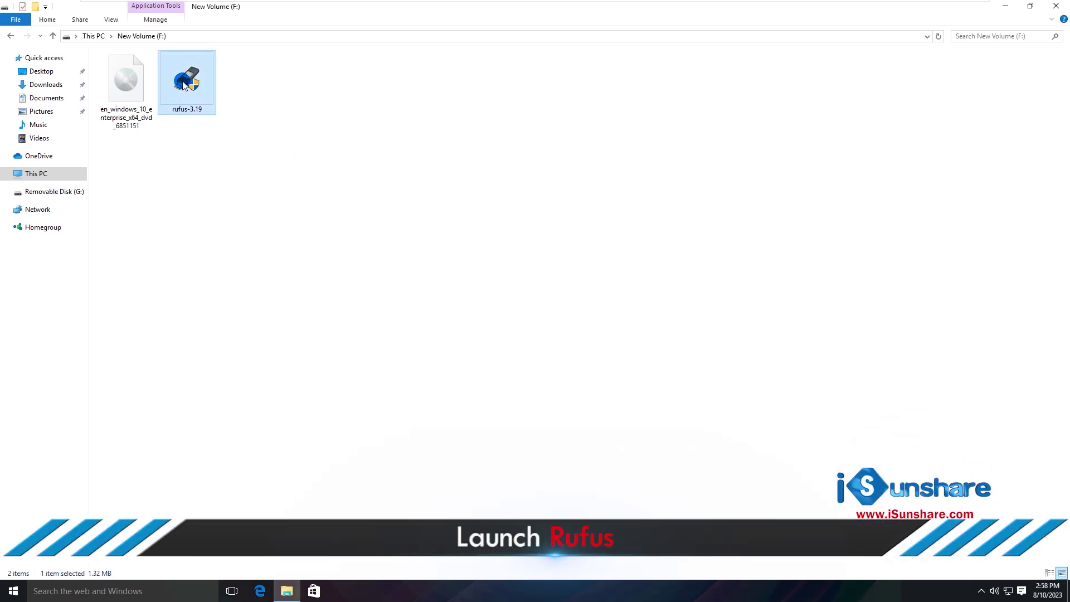
Step: Launch Rufus with administrator approval and keep the 67 GB USB drive G: as the device
{"action": "double_click", "coordinate": [183, 83]}
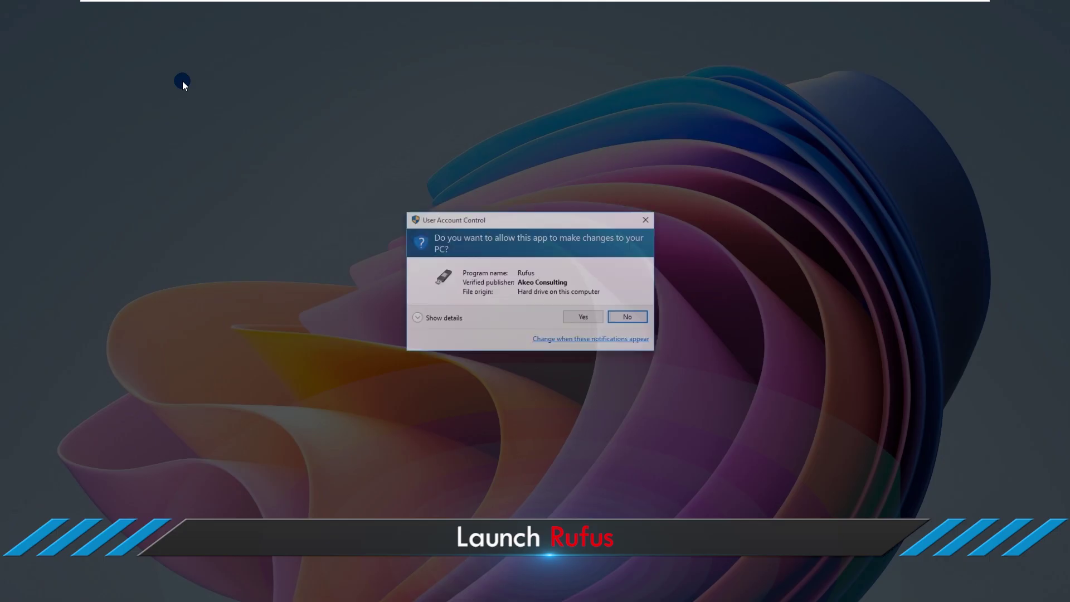
{"action": "left_click", "coordinate": [585, 318]}
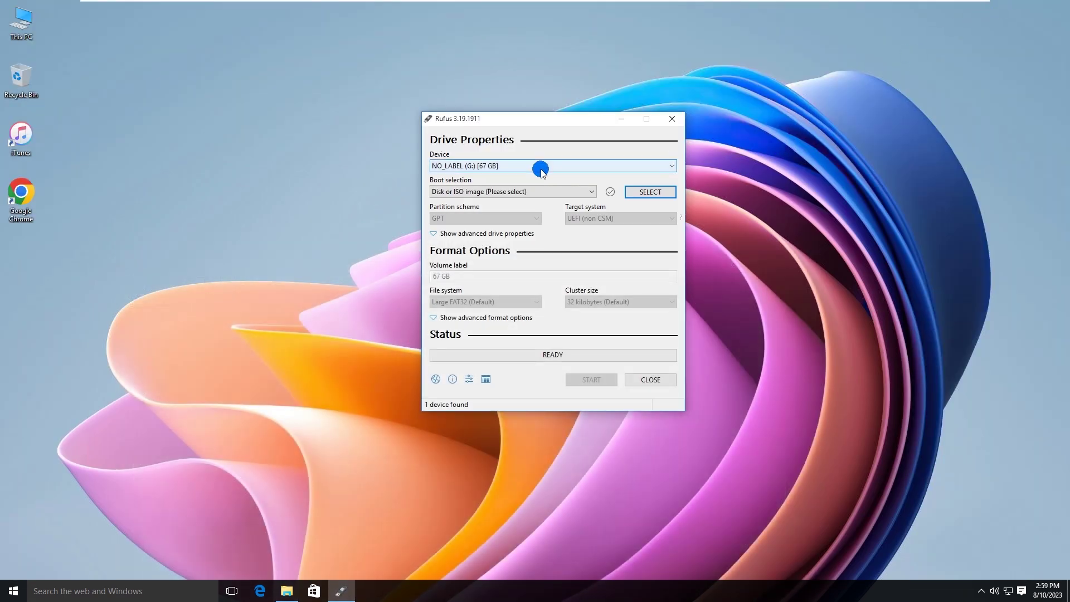
{"action": "left_click", "coordinate": [454, 168]}
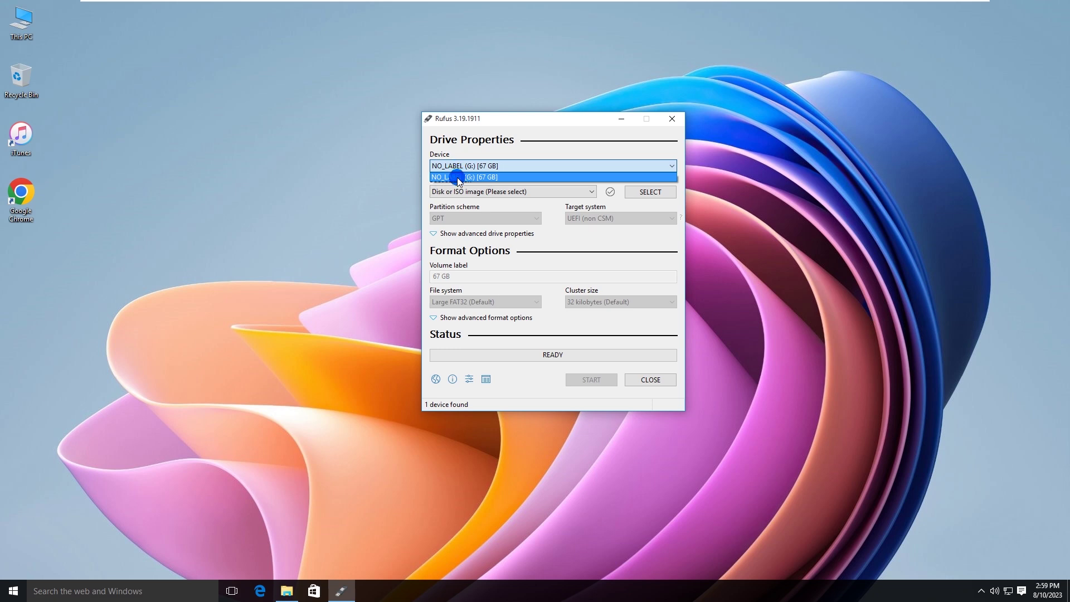
{"action": "left_click", "coordinate": [456, 178]}
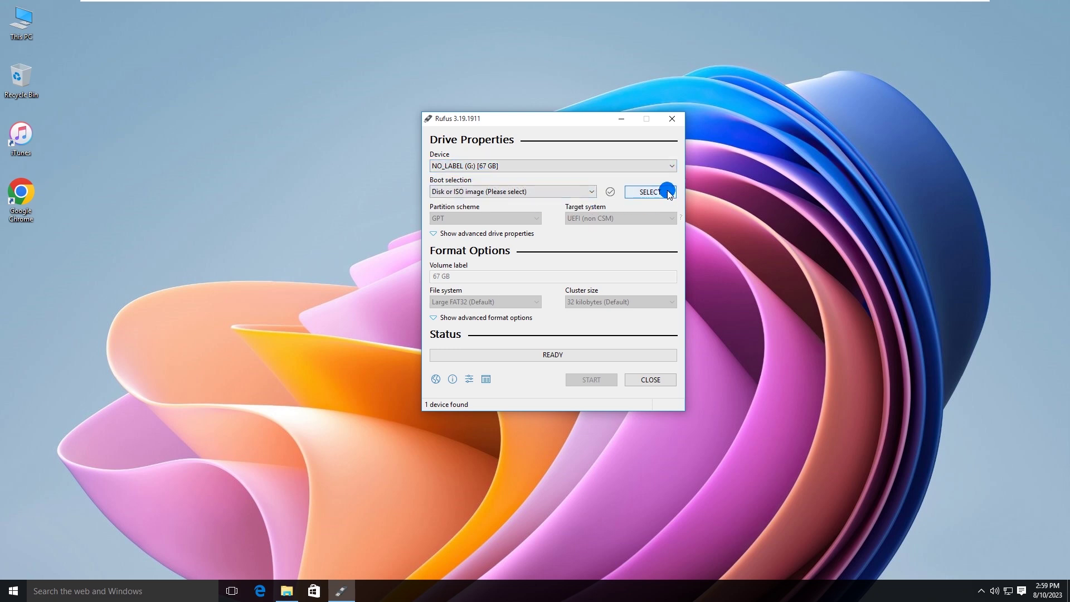
Step: Load the Windows 10 enterprise ISO from drive F: as the boot image
{"action": "left_click", "coordinate": [650, 193]}
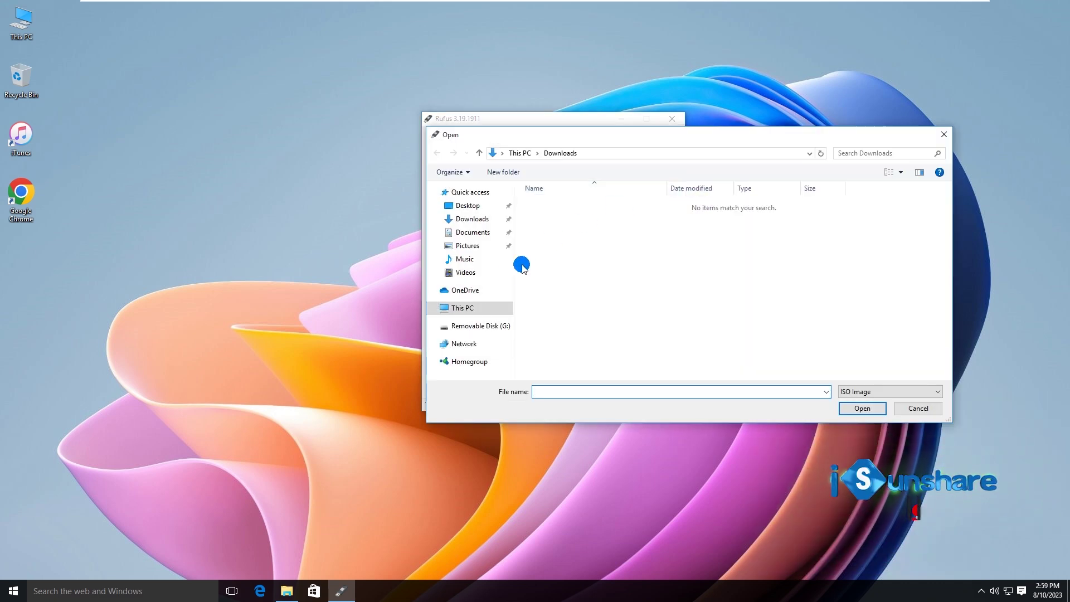
{"action": "left_click", "coordinate": [464, 308]}
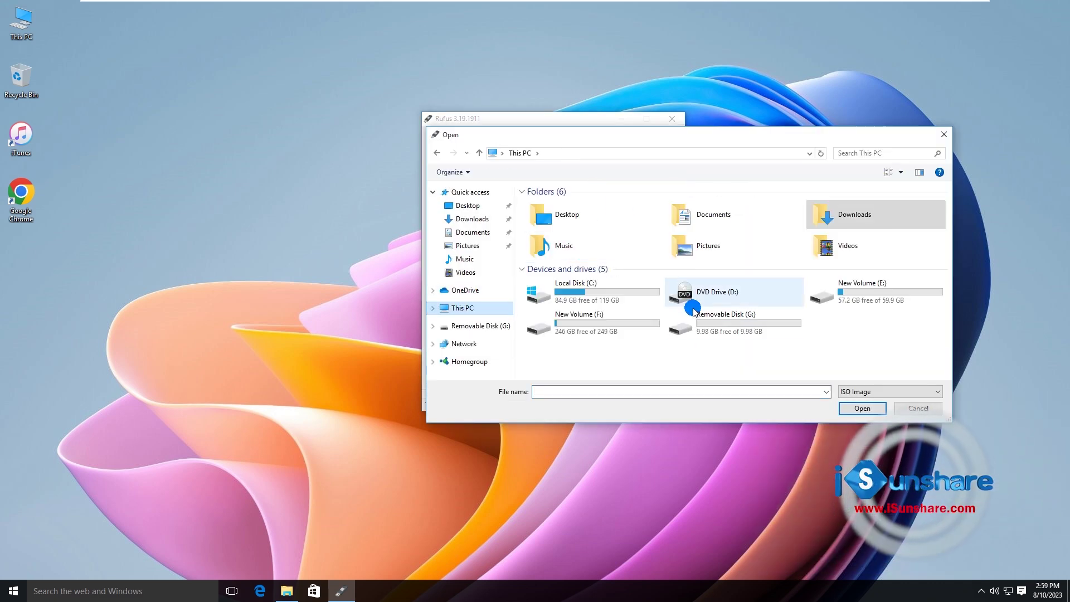
{"action": "double_click", "coordinate": [612, 322]}
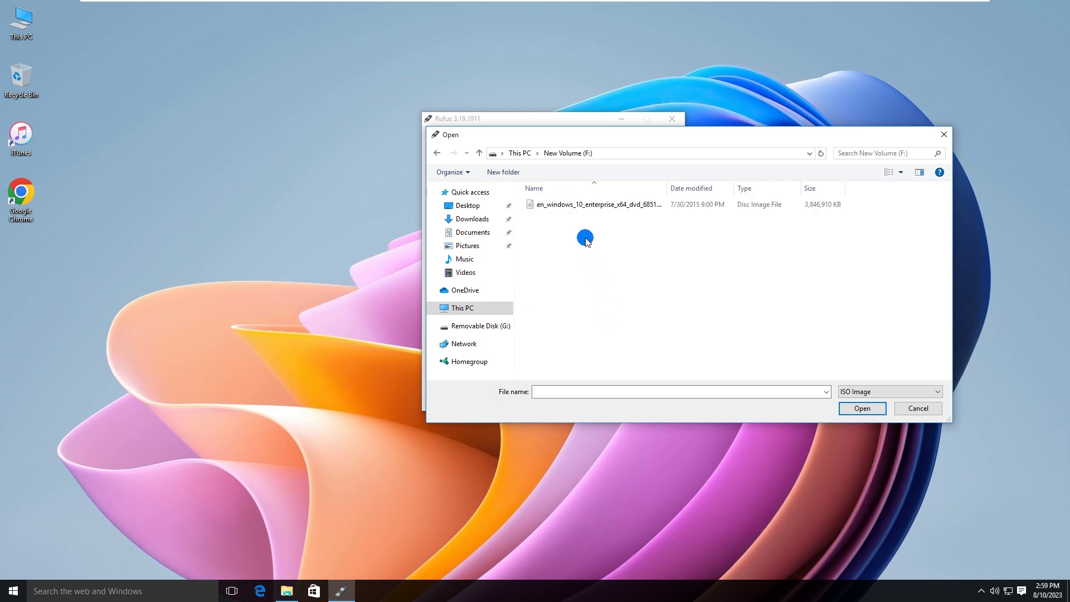
{"action": "left_click", "coordinate": [574, 206]}
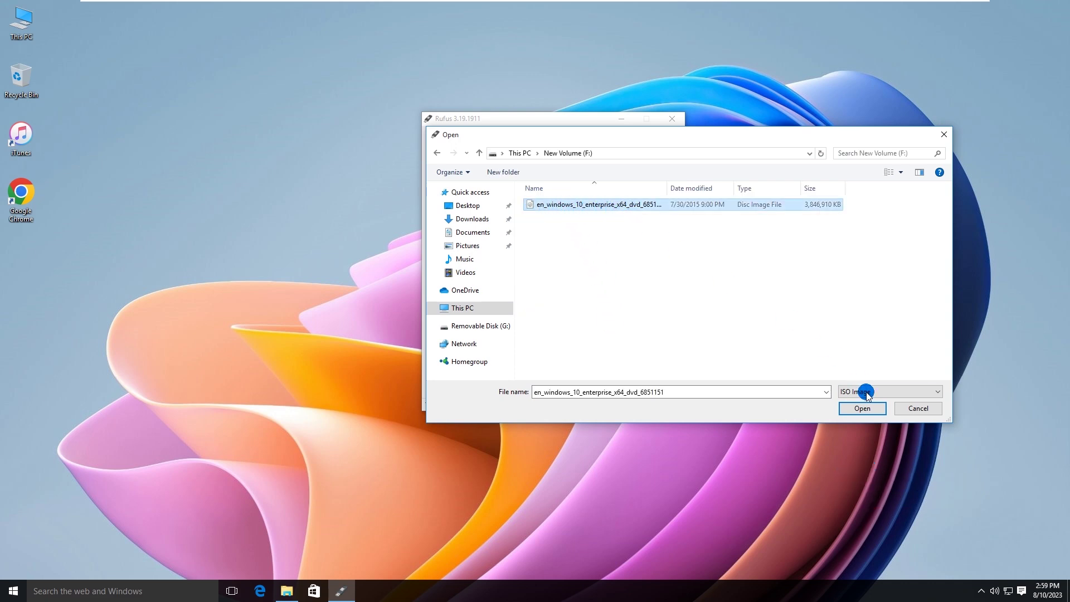
{"action": "left_click", "coordinate": [861, 406]}
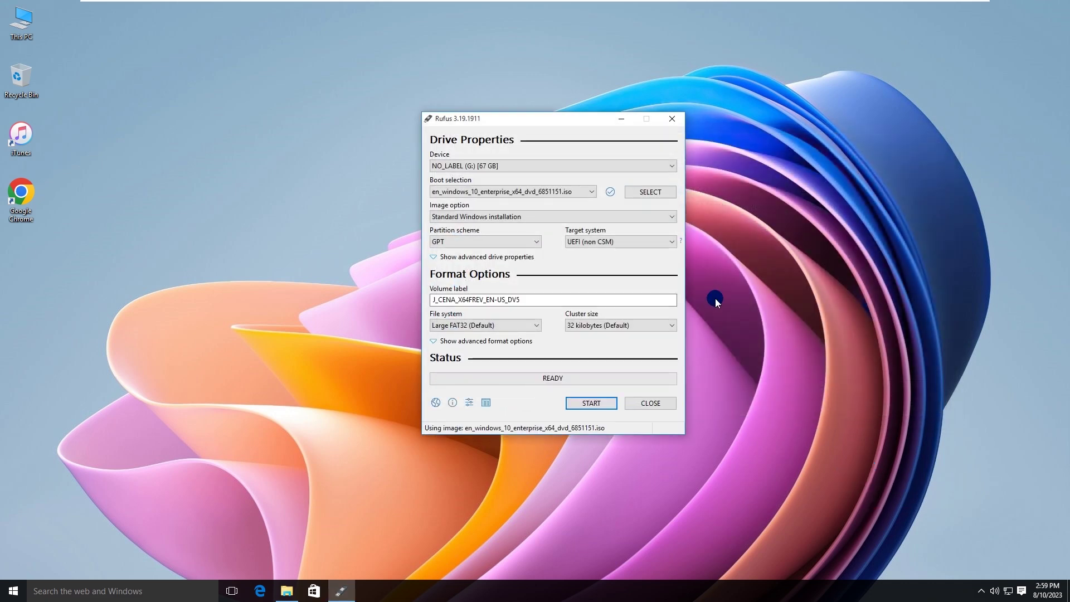
Step: Keep GPT as the partition scheme and UEFI (non CSM) as the target system
{"action": "left_click", "coordinate": [456, 245]}
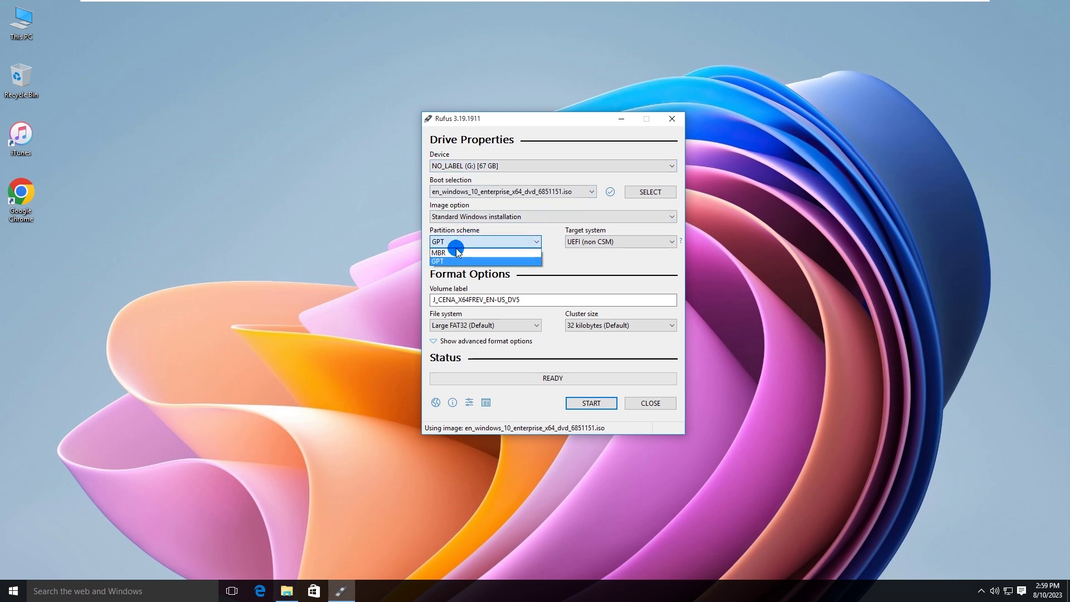
{"action": "left_click", "coordinate": [446, 261]}
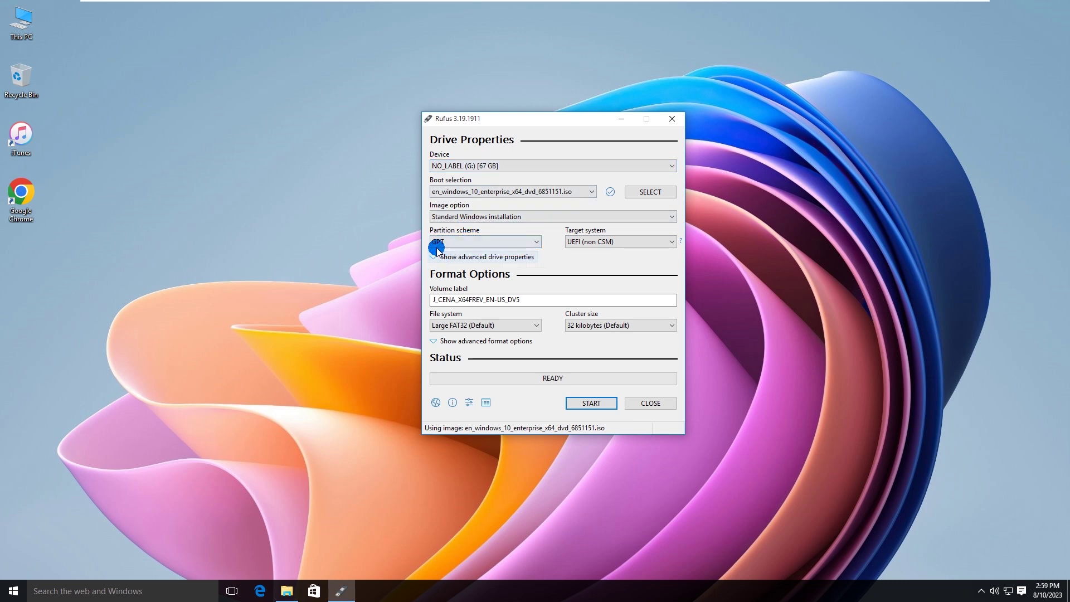
{"action": "left_click", "coordinate": [622, 240]}
{"action": "left_click", "coordinate": [591, 253]}
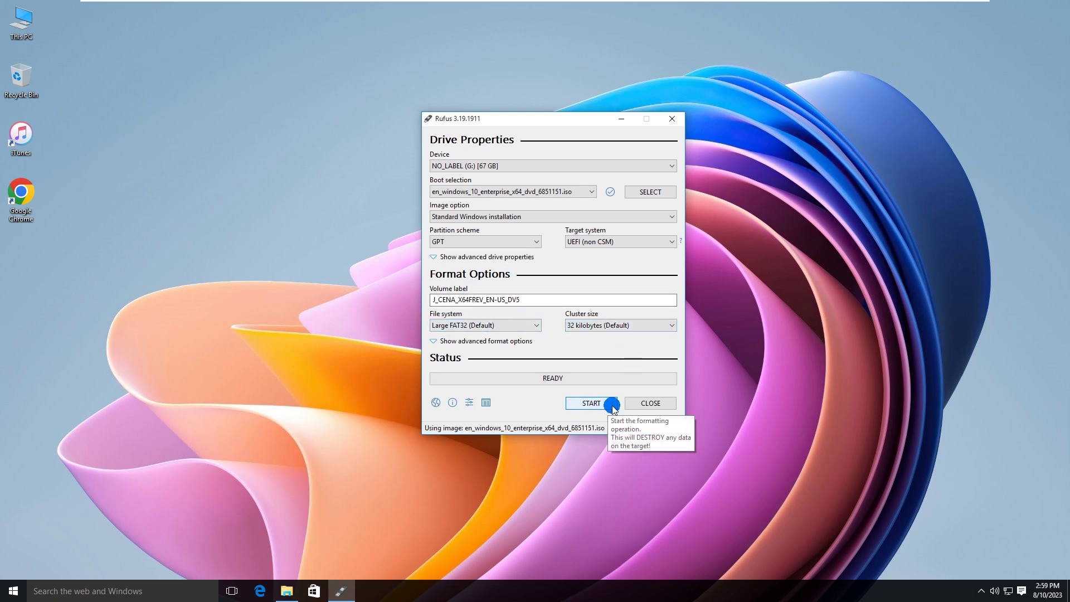
Step: Write the image to drive G:, accepting the erase warning, and close Rufus when READY
{"action": "left_click", "coordinate": [591, 403]}
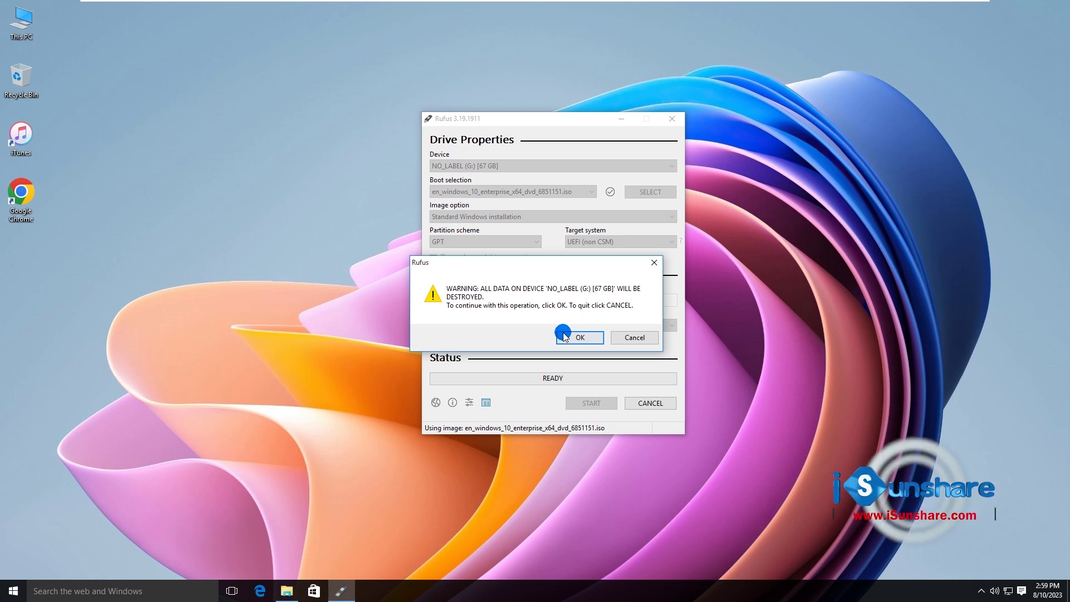
{"action": "left_click", "coordinate": [579, 339]}
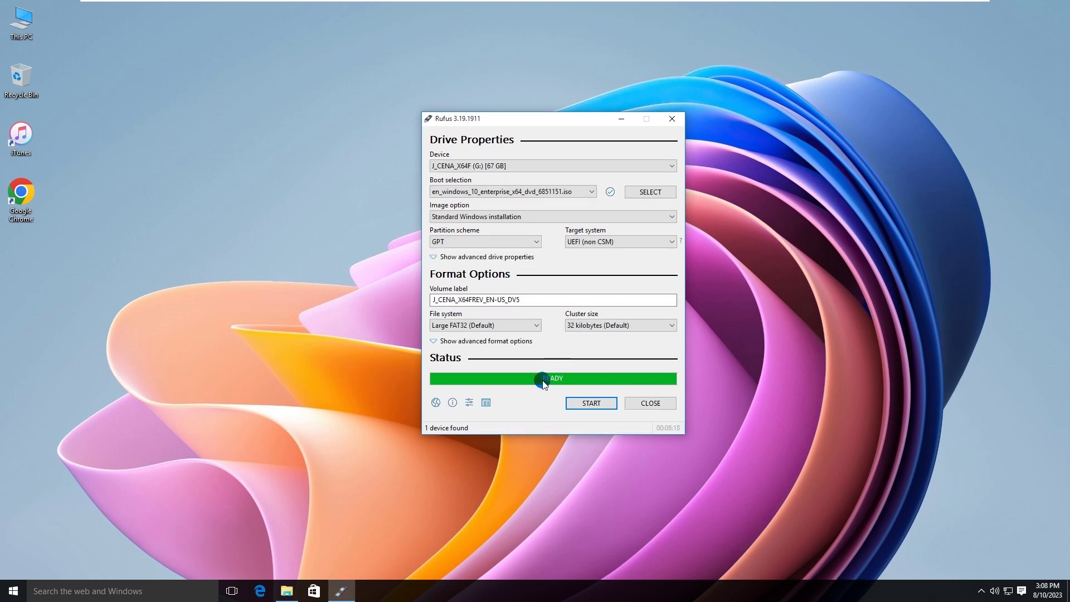
{"action": "left_click", "coordinate": [652, 403]}
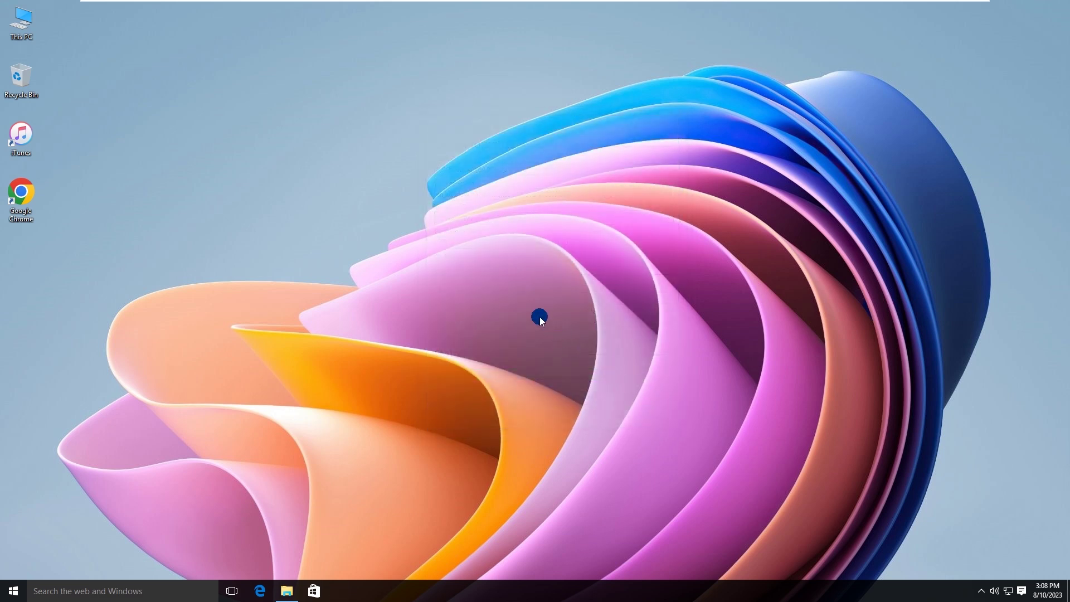
Step: Open J_CENA_X64F (G:) from This PC and review its boot, efi, sources, support and setup files
{"action": "double_click", "coordinate": [22, 20]}
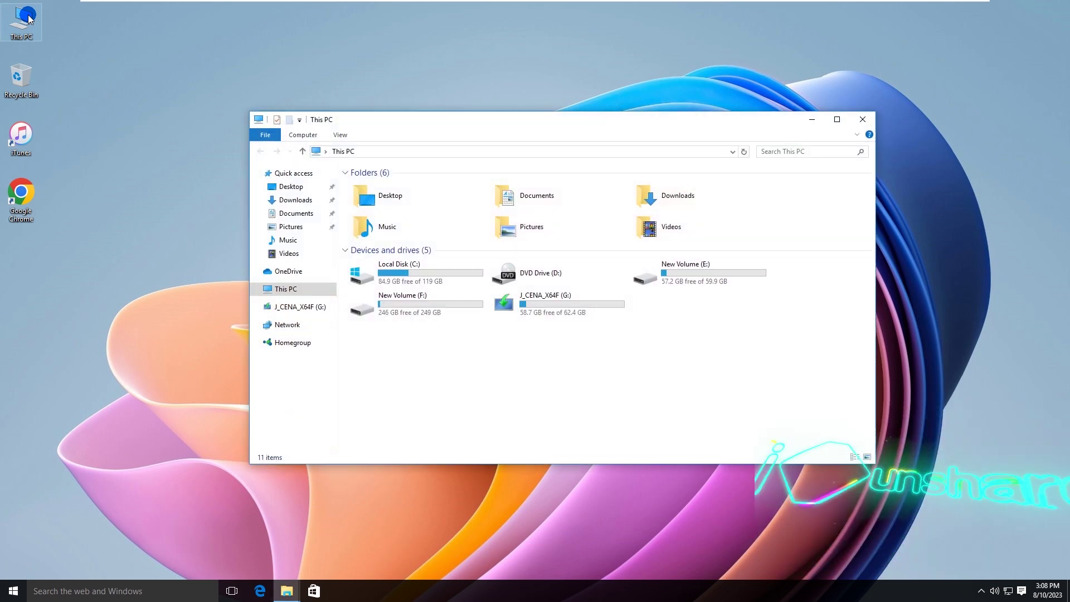
{"action": "double_click", "coordinate": [533, 307]}
{"action": "left_click_drag", "start_coordinate": [437, 296], "coordinate": [356, 182]}
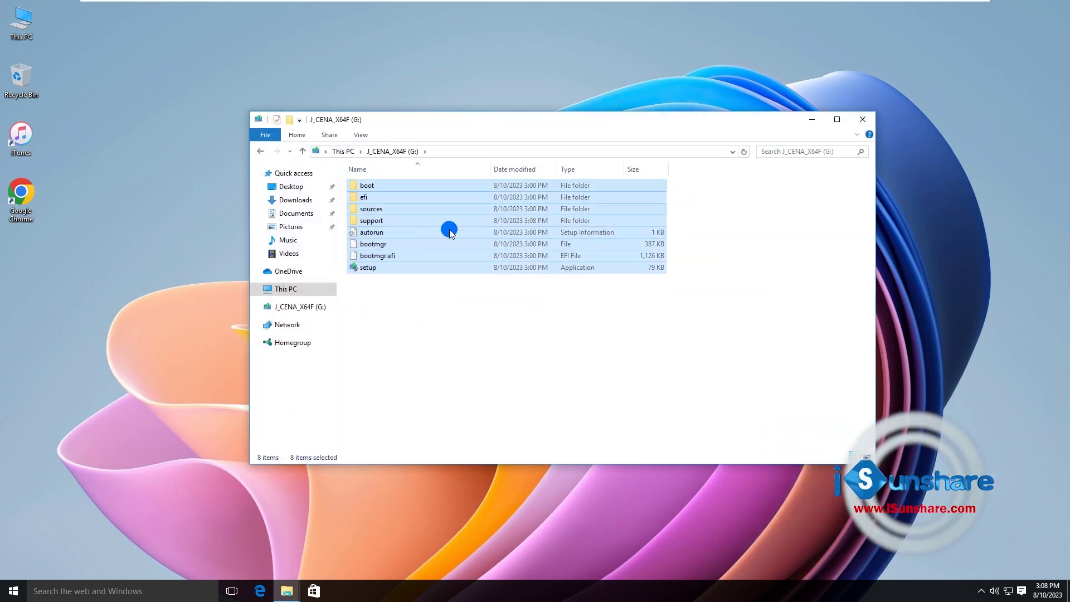
{"action": "left_click", "coordinate": [473, 308]}
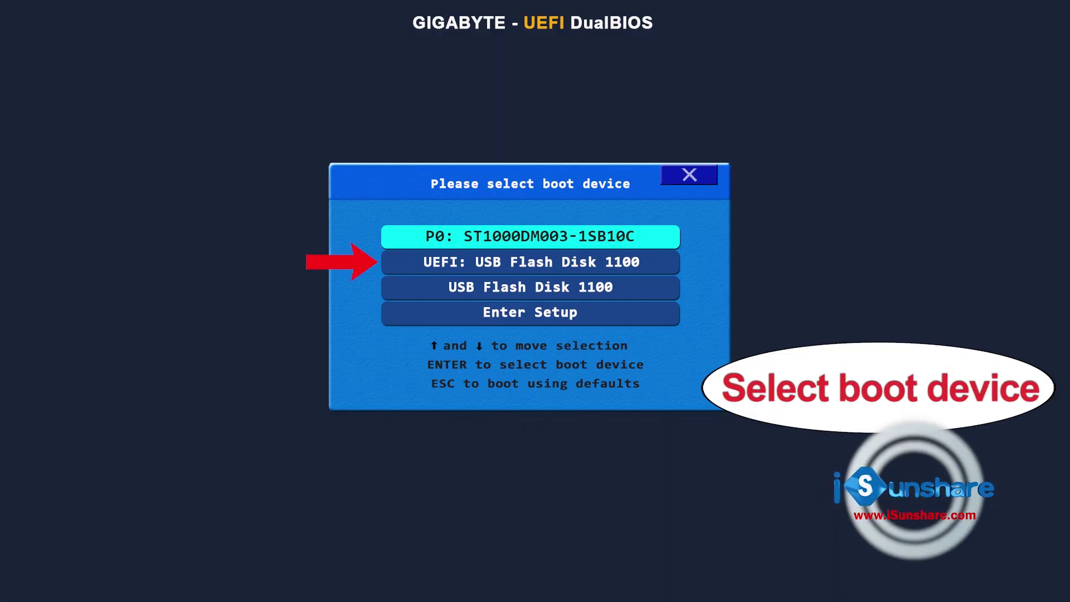
Step: Select UEFI: USB Flash Disk 1100 in the GIGABYTE boot menu to boot from it
{"action": "key", "text": "Down"}
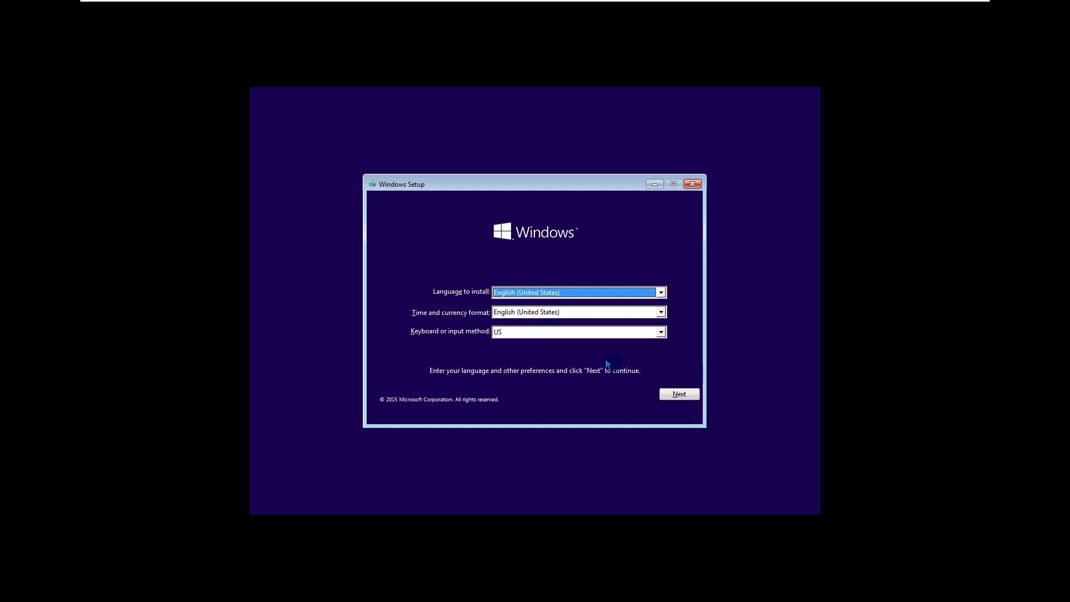
Step: Keep the English (United States) language settings and accept the Windows license terms
{"action": "left_click", "coordinate": [684, 401]}
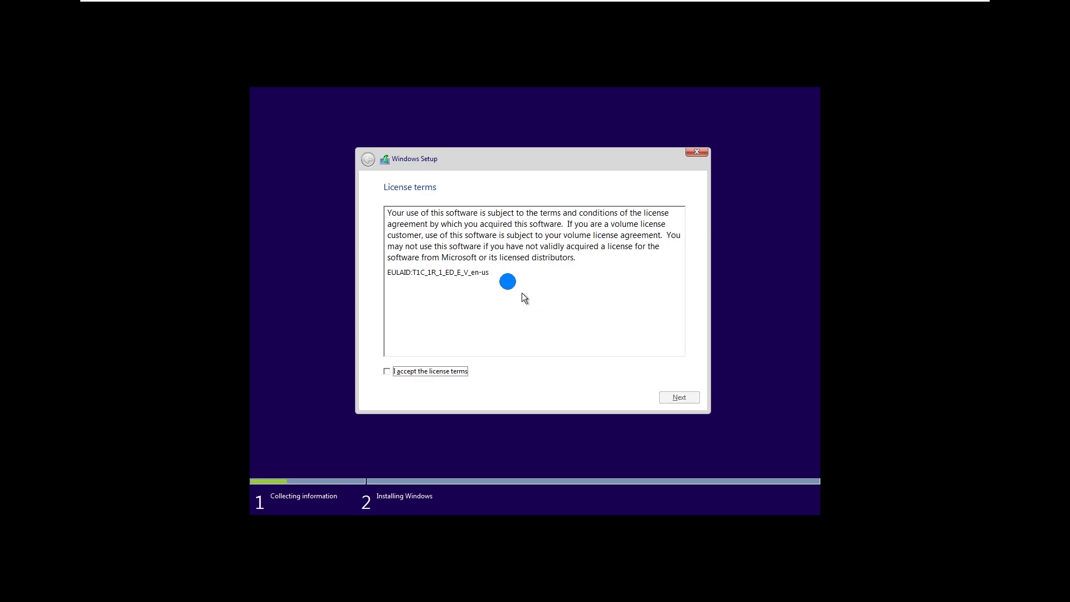
{"action": "left_click", "coordinate": [385, 372]}
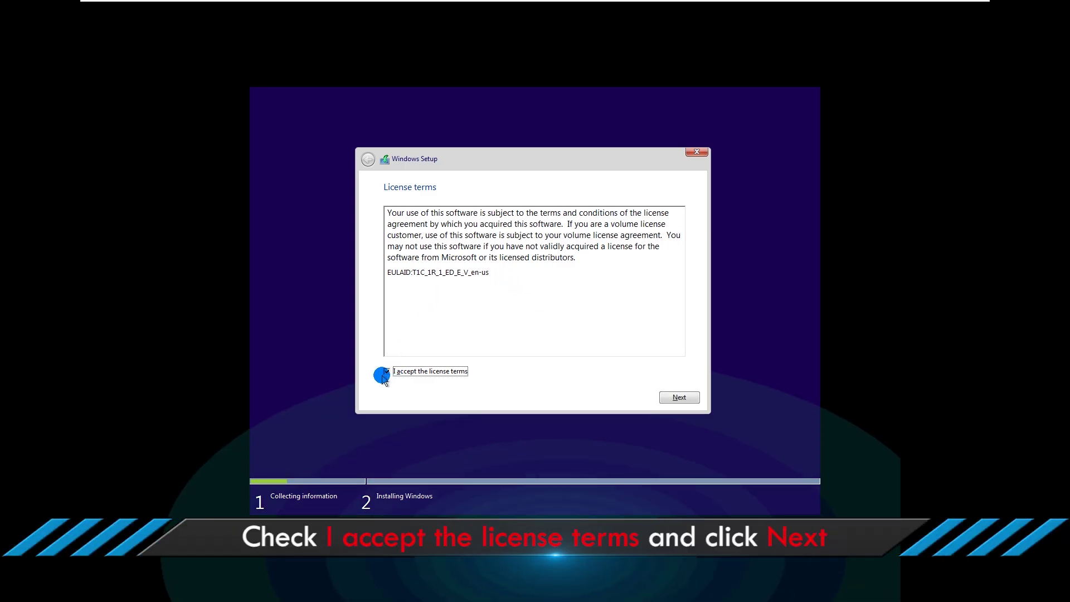
{"action": "left_click", "coordinate": [679, 399]}
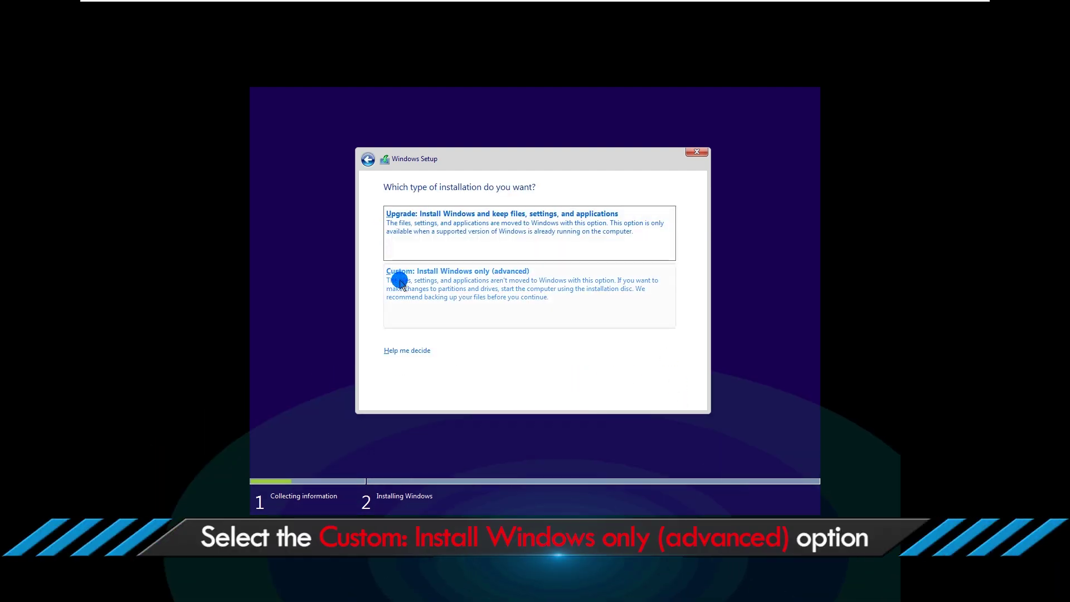
Step: Choose a custom install onto Drive 3 Unallocated Space (499.9 GB), confirming the partition warning
{"action": "left_click", "coordinate": [433, 275]}
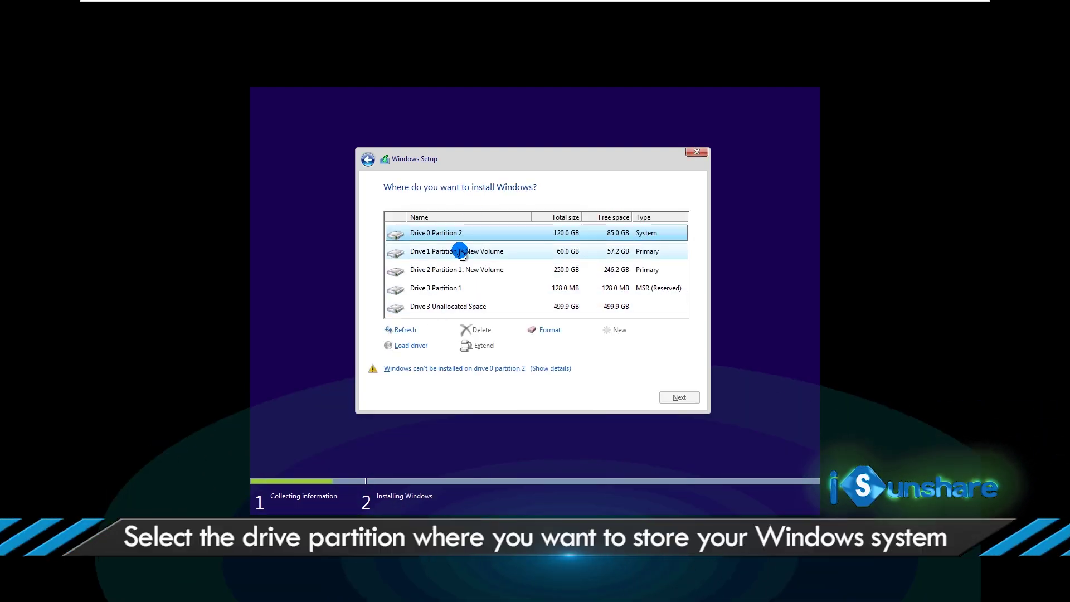
{"action": "left_click", "coordinate": [449, 306]}
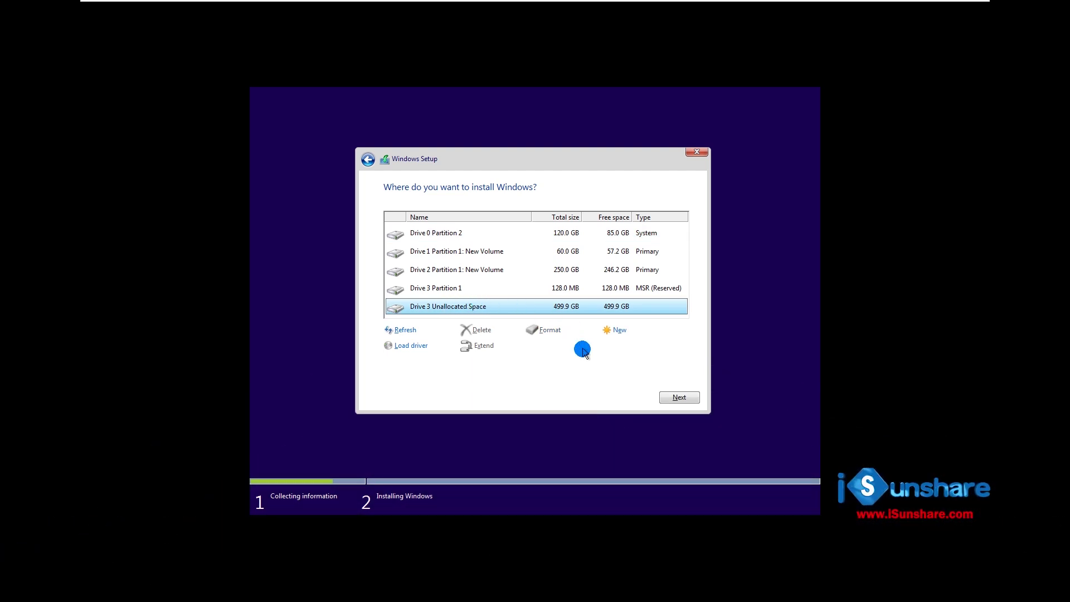
{"action": "left_click", "coordinate": [679, 397]}
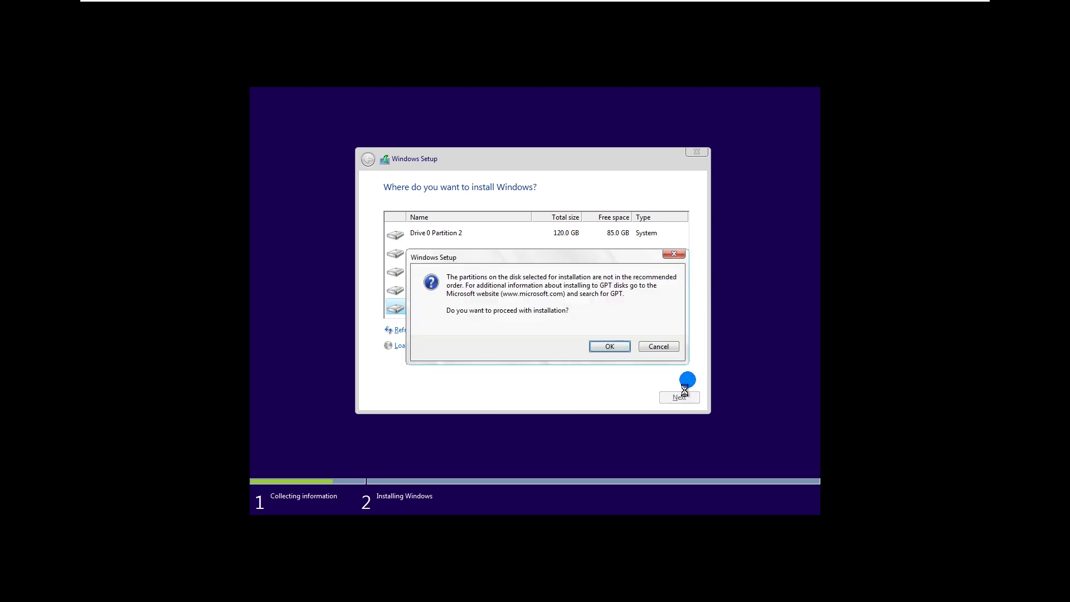
{"action": "left_click", "coordinate": [610, 347]}
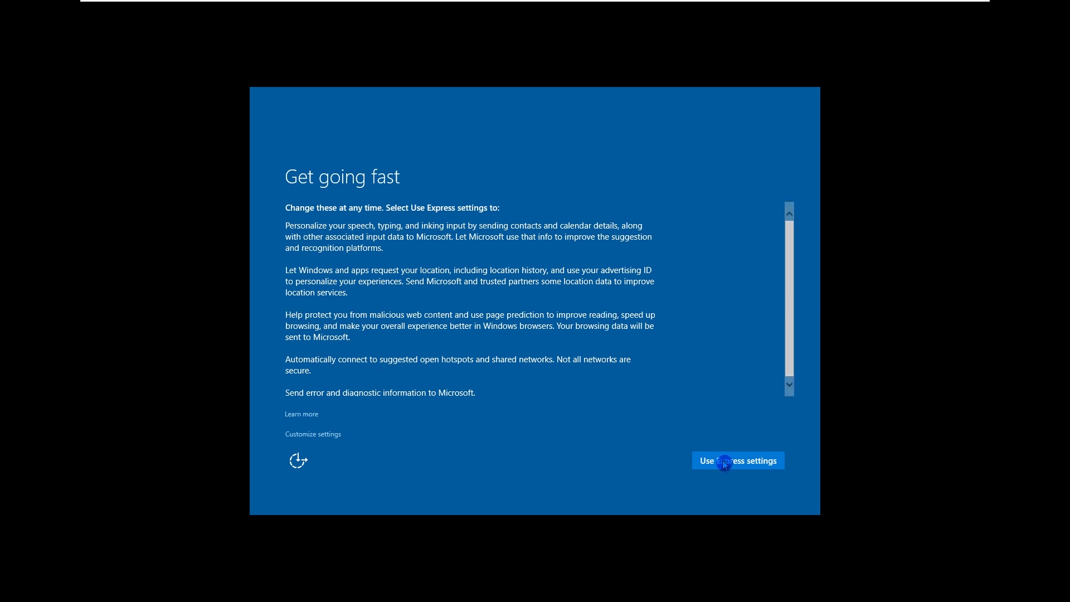
Step: Finish setup with Express settings and refresh the new Windows 10 desktop
{"action": "left_click", "coordinate": [723, 461]}
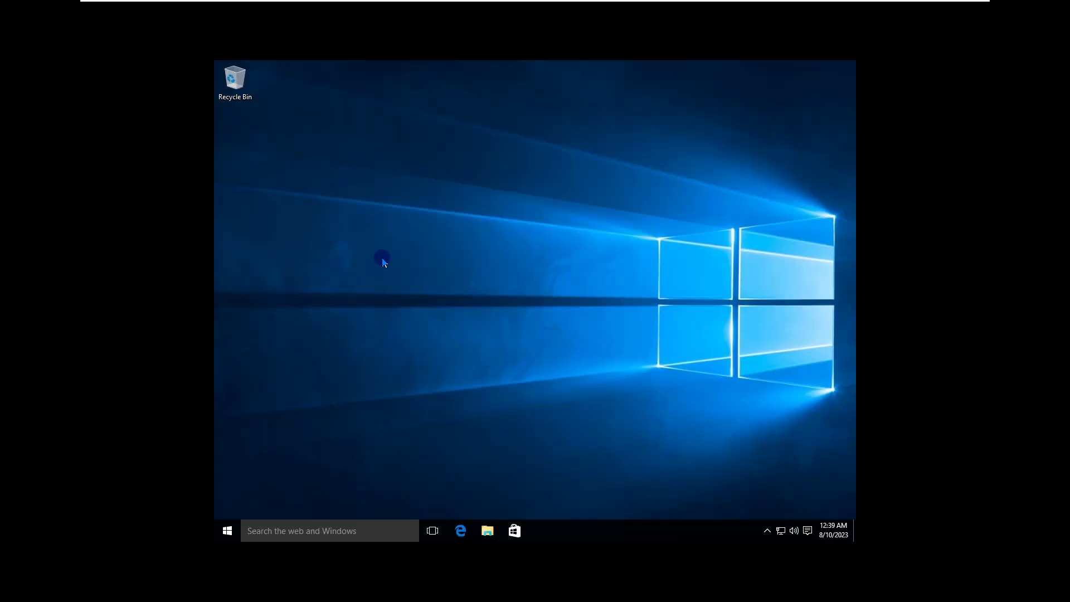
{"action": "right_click", "coordinate": [384, 261]}
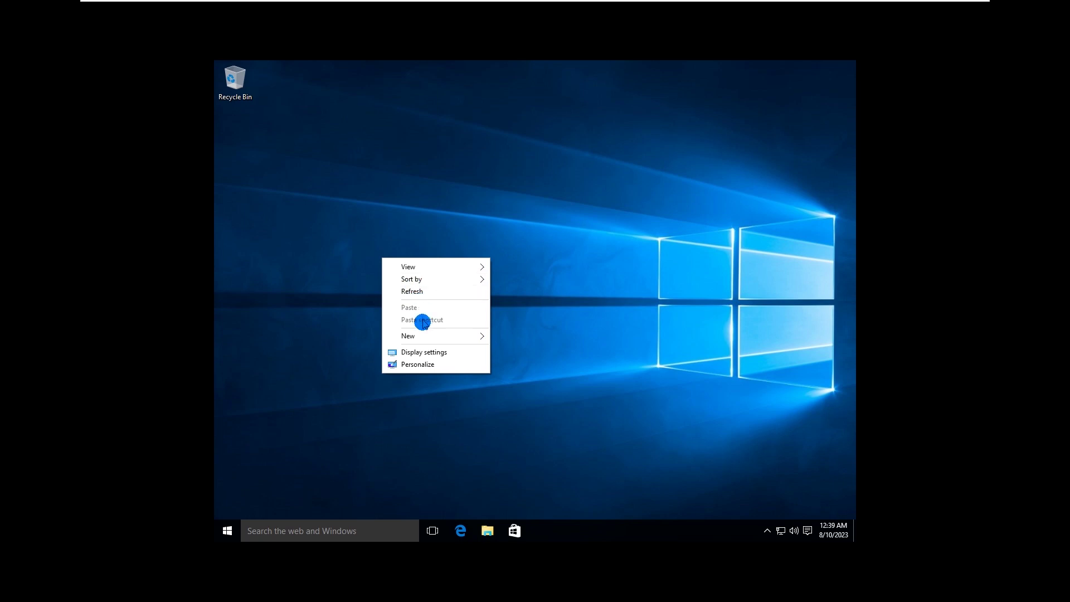
{"action": "left_click", "coordinate": [422, 291]}
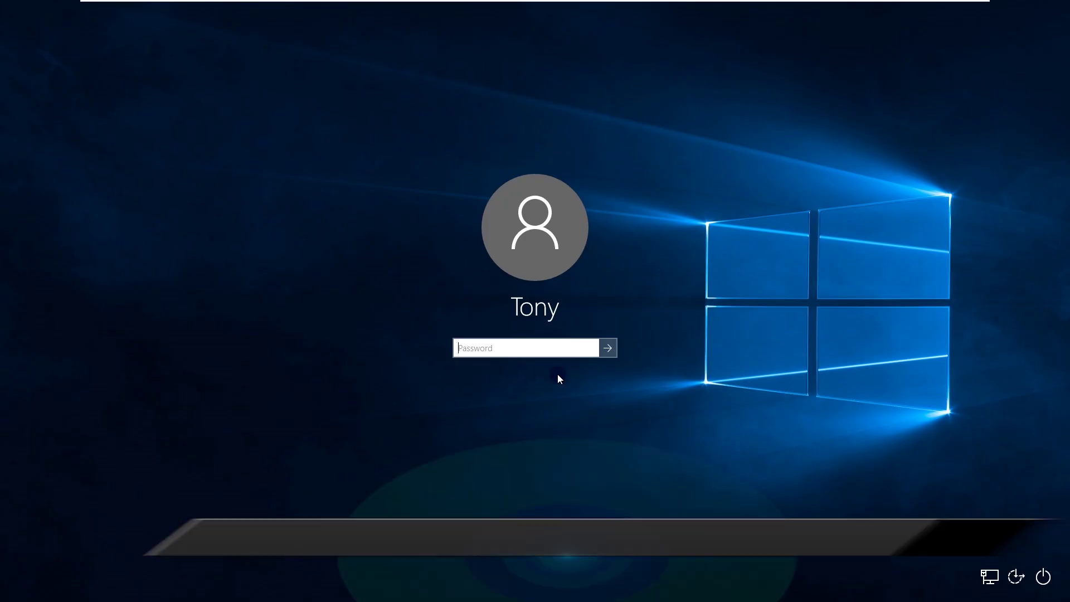
Step: Restart into recovery and Reset this PC: remove everything, Windows drive only, fully cleaned
{"action": "left_click", "coordinate": [1043, 575]}
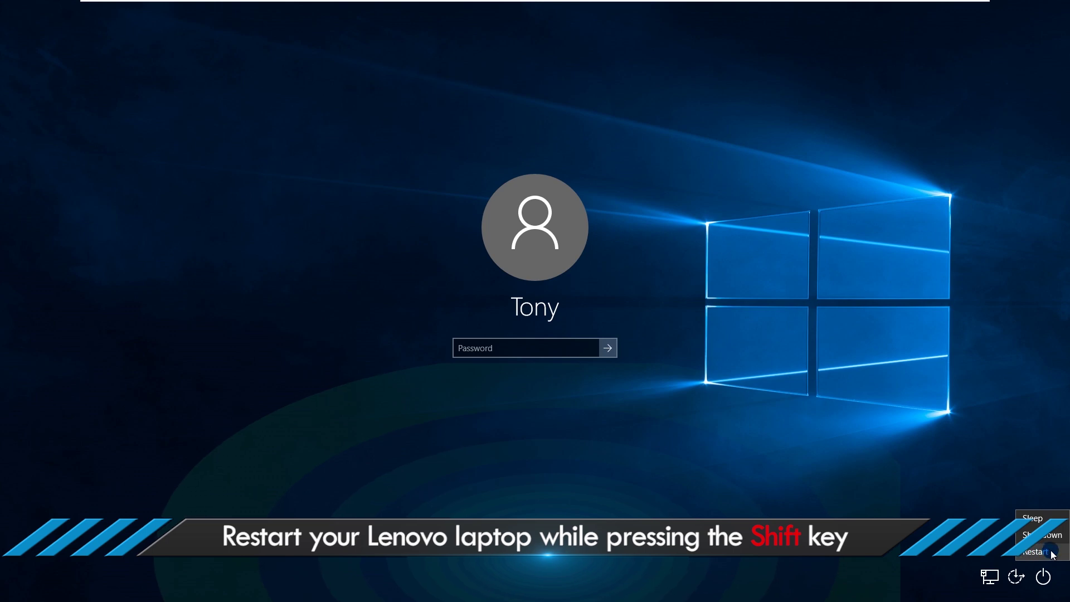
{"action": "left_click", "coordinate": [1050, 552], "text": "shift"}
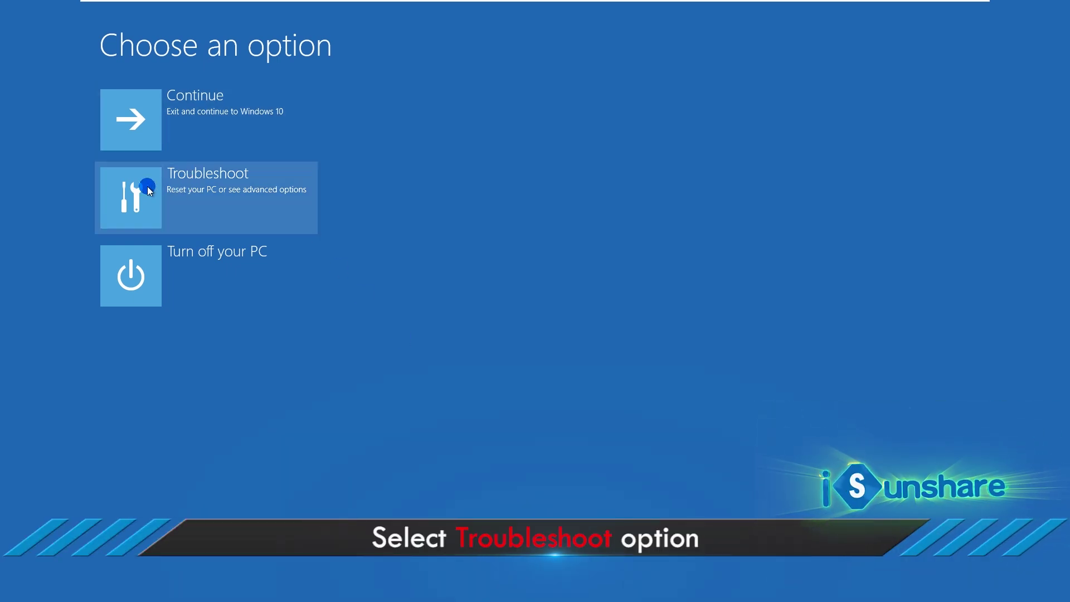
{"action": "left_click", "coordinate": [204, 176]}
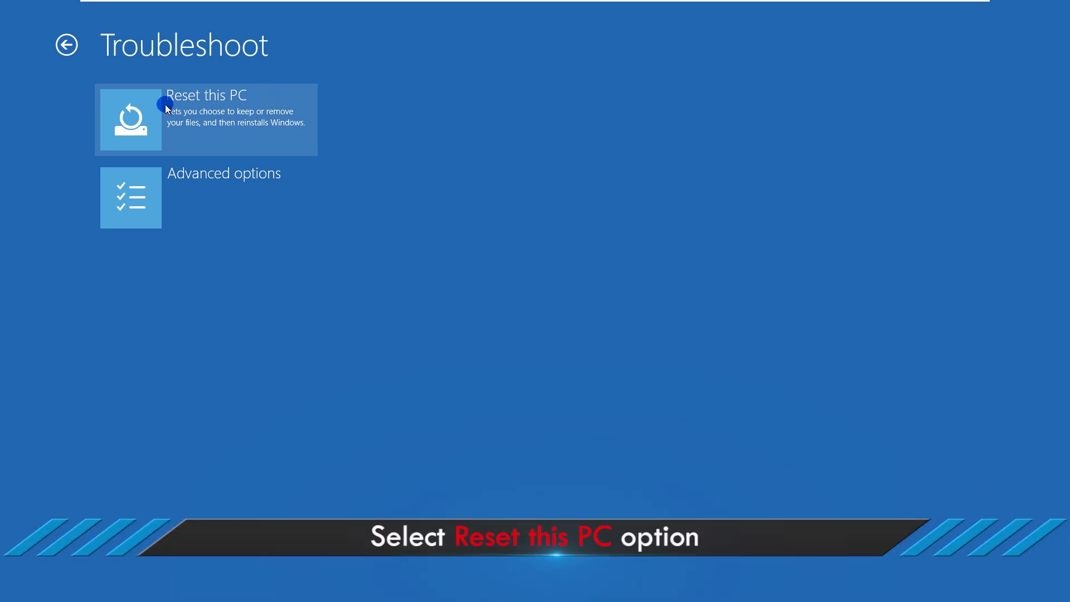
{"action": "left_click", "coordinate": [210, 102]}
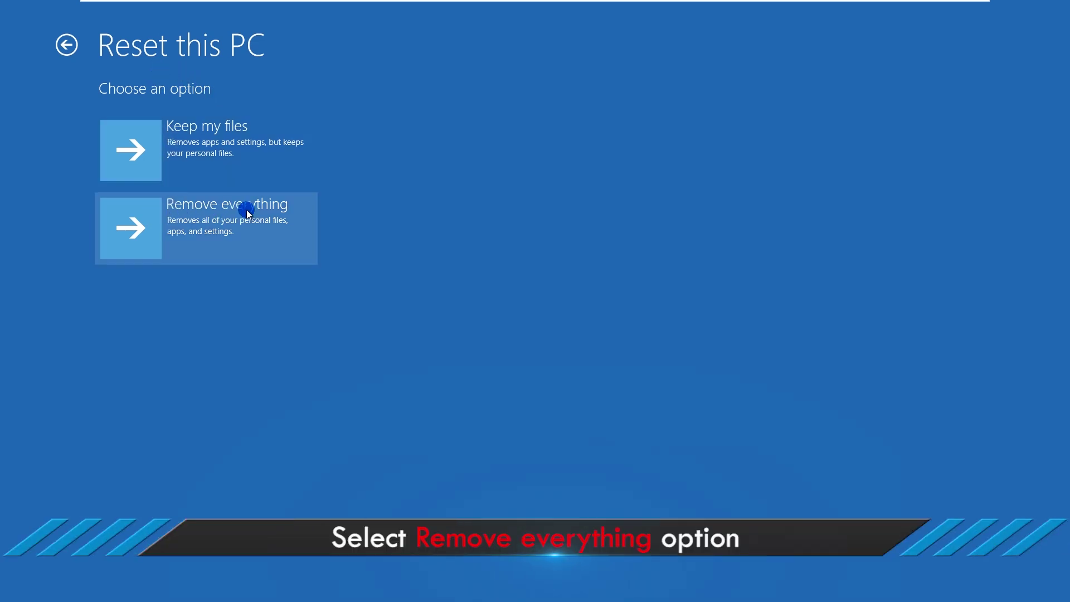
{"action": "left_click", "coordinate": [226, 210]}
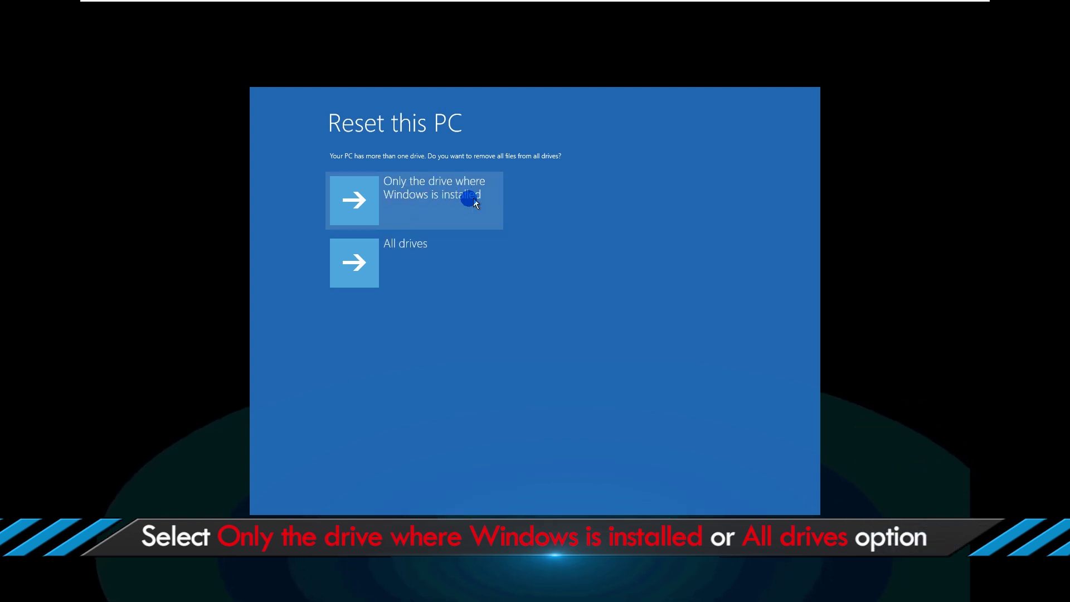
{"action": "left_click", "coordinate": [407, 205]}
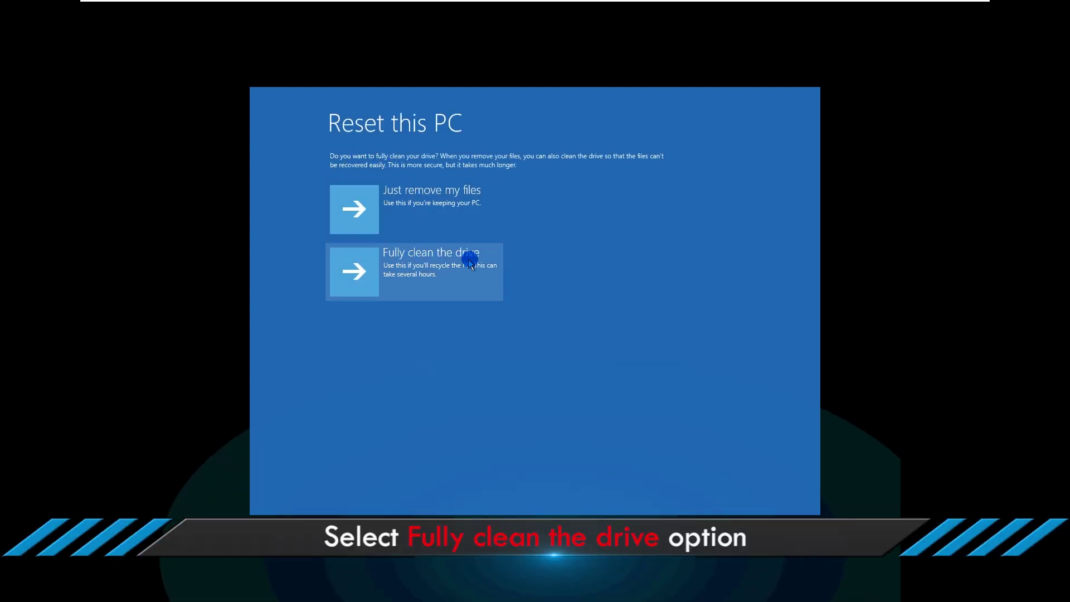
{"action": "left_click", "coordinate": [419, 261]}
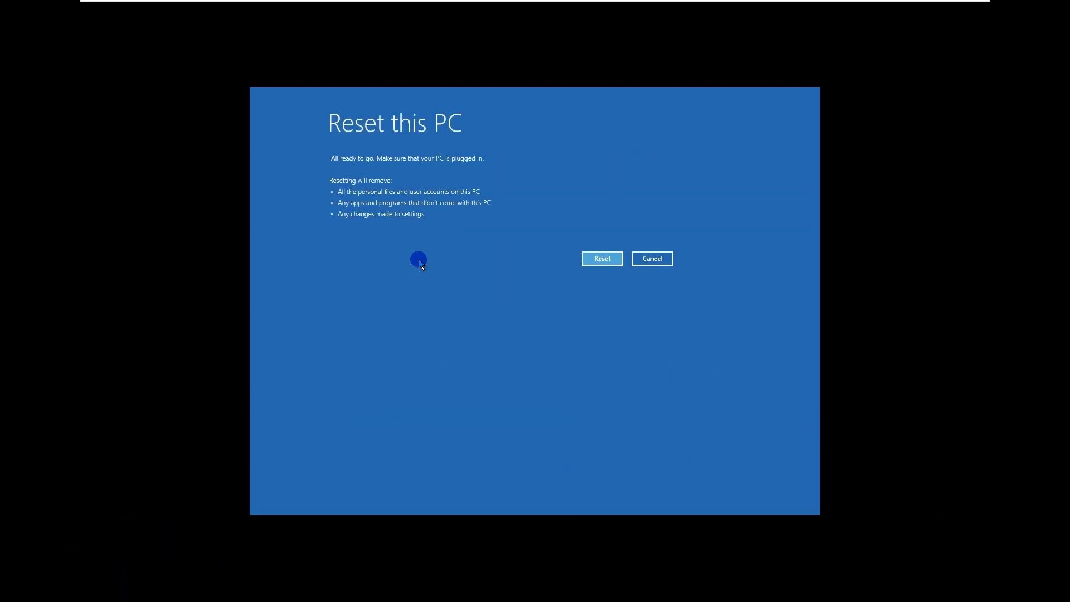
{"action": "left_click", "coordinate": [602, 259]}
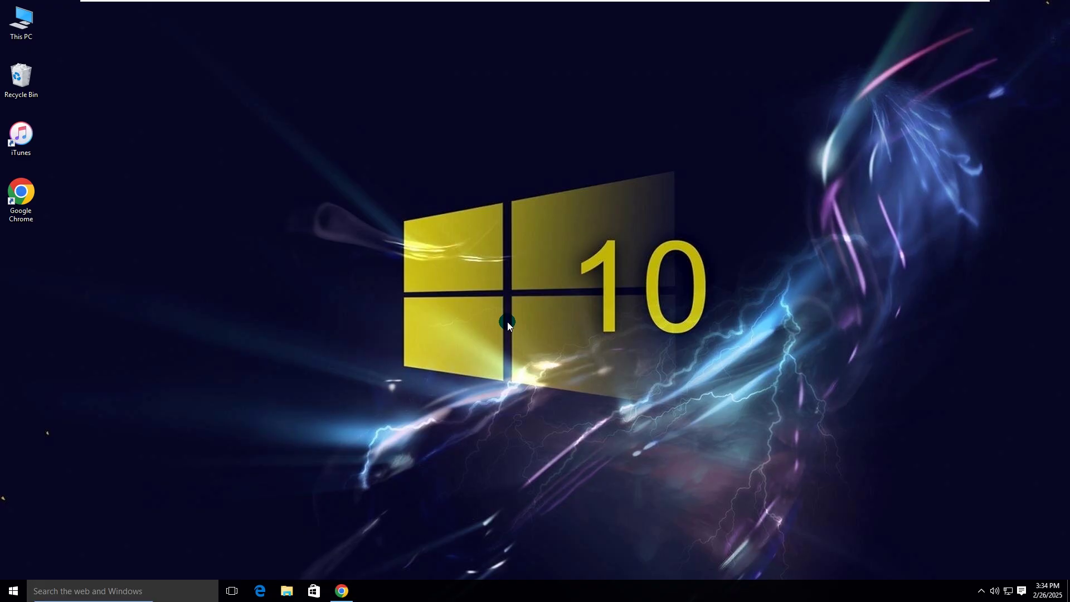
Step: Restore Chrome showing the isunshare.com Windows 10 Password Genius product page
{"action": "left_click", "coordinate": [342, 591]}
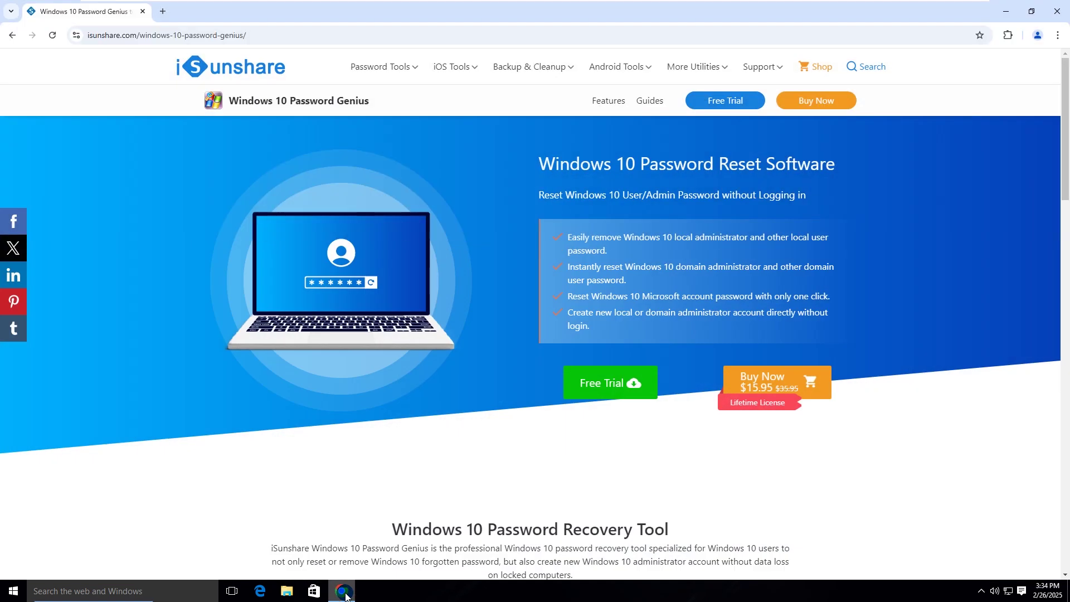
{"action": "left_click", "coordinate": [115, 35]}
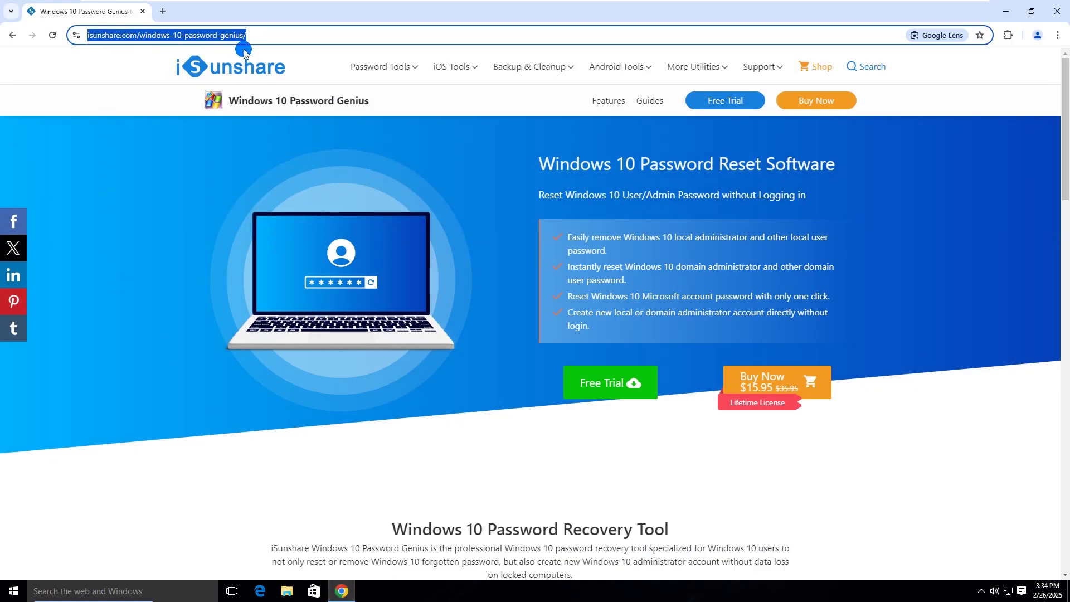
{"action": "left_click", "coordinate": [553, 140]}
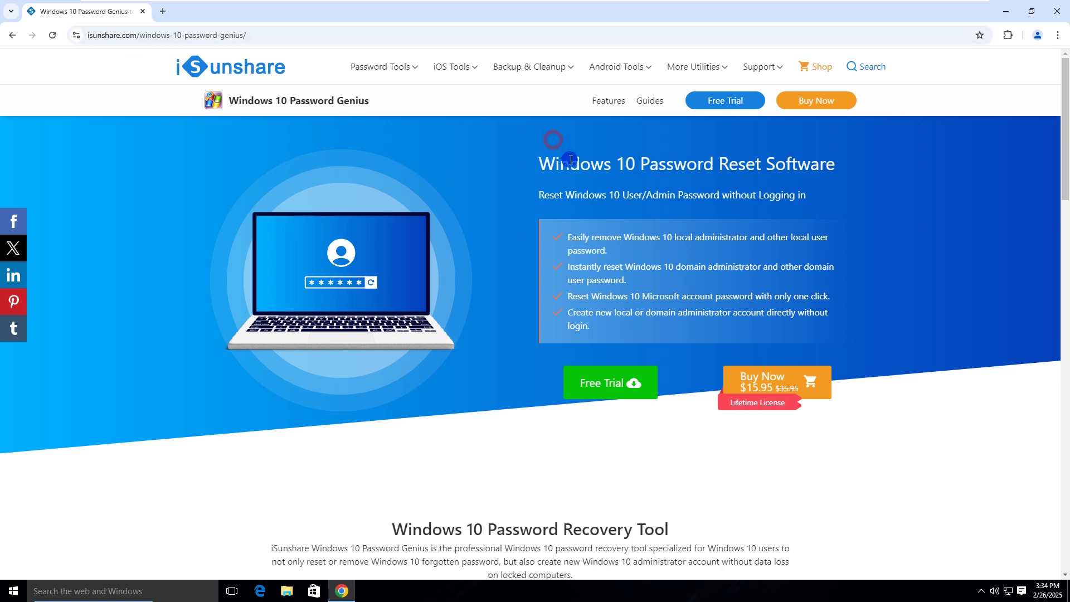
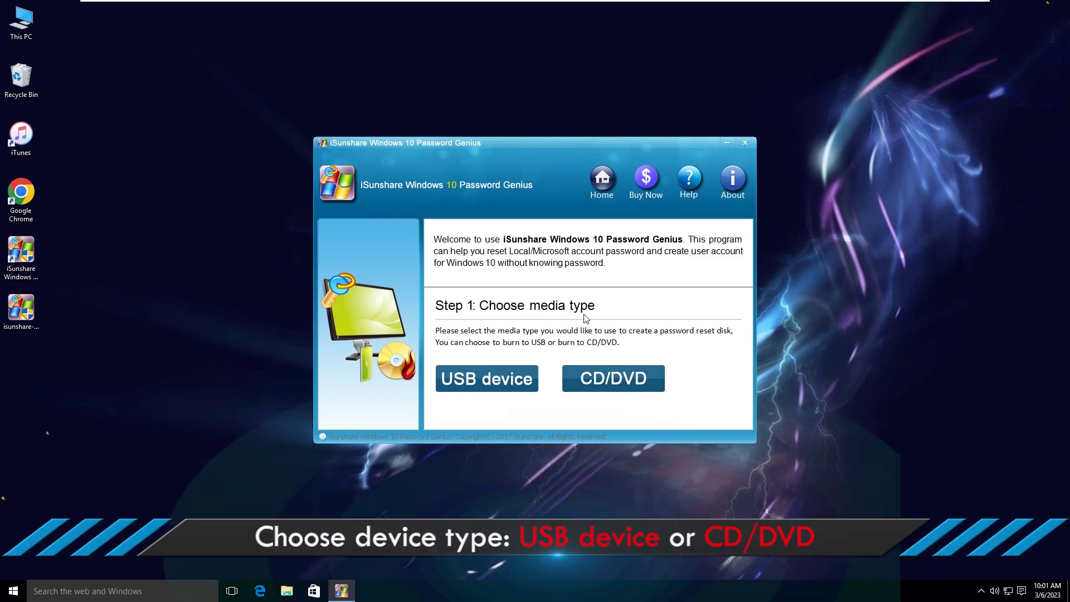
Step: Select USB device as the password reset disk media type
{"action": "left_click", "coordinate": [492, 383]}
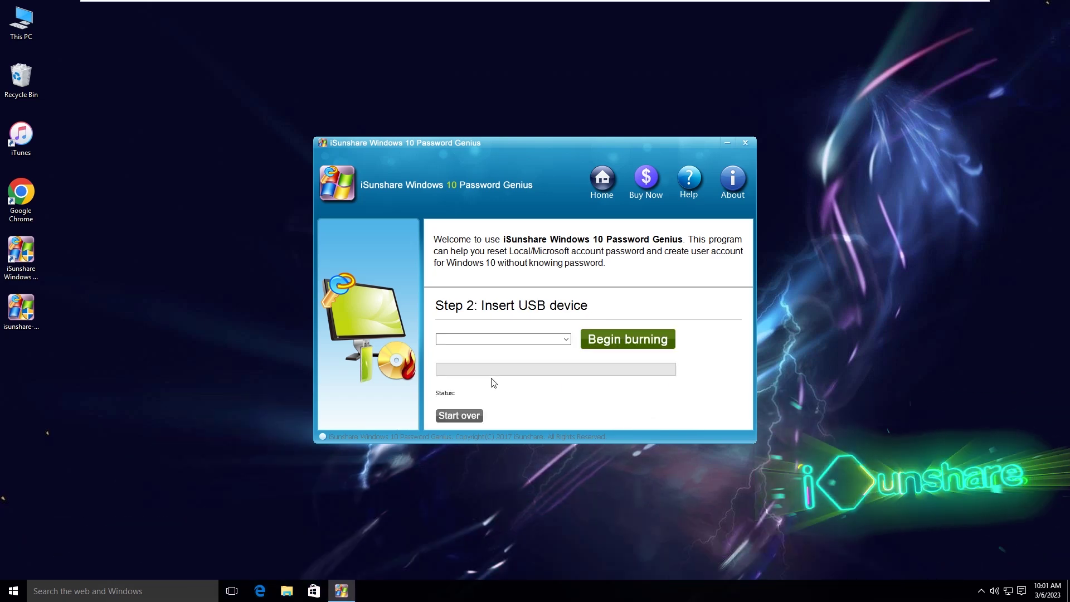
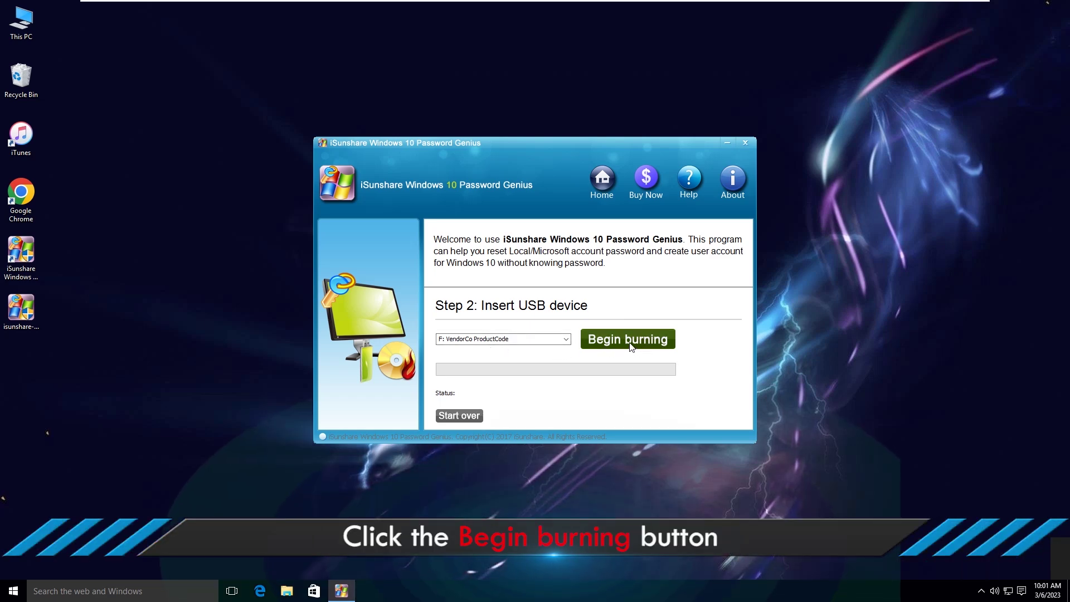
Step: Begin burning the reset image to the USB drive and accept formatting it
{"action": "left_click", "coordinate": [631, 345]}
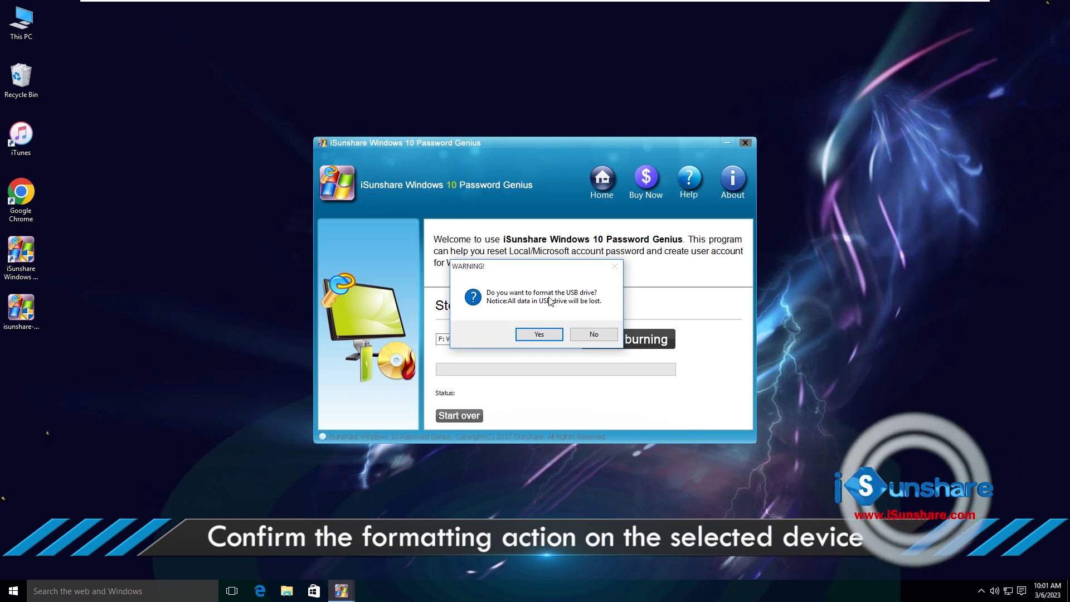
{"action": "left_click", "coordinate": [548, 336]}
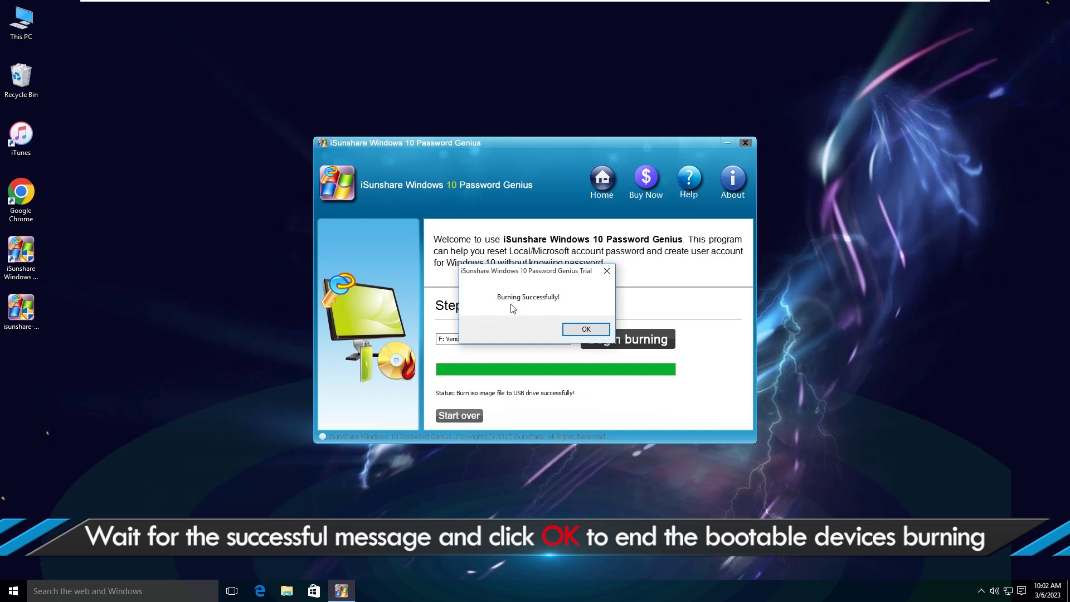
Step: Acknowledge the 'Burning Successfully!' message and close Windows 10 Password Genius
{"action": "left_click", "coordinate": [590, 327]}
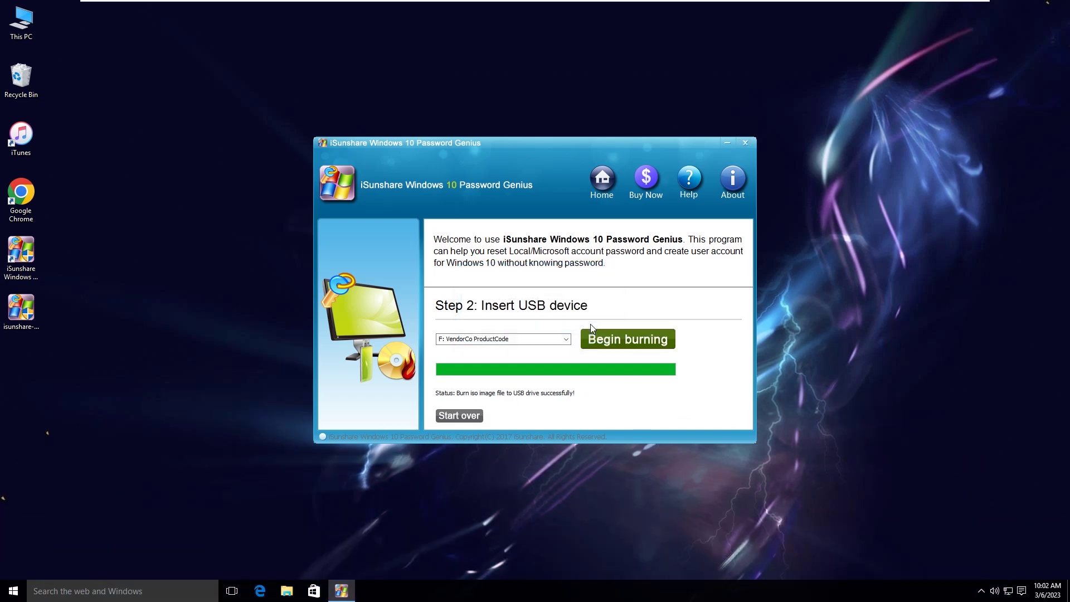
{"action": "left_click", "coordinate": [750, 145]}
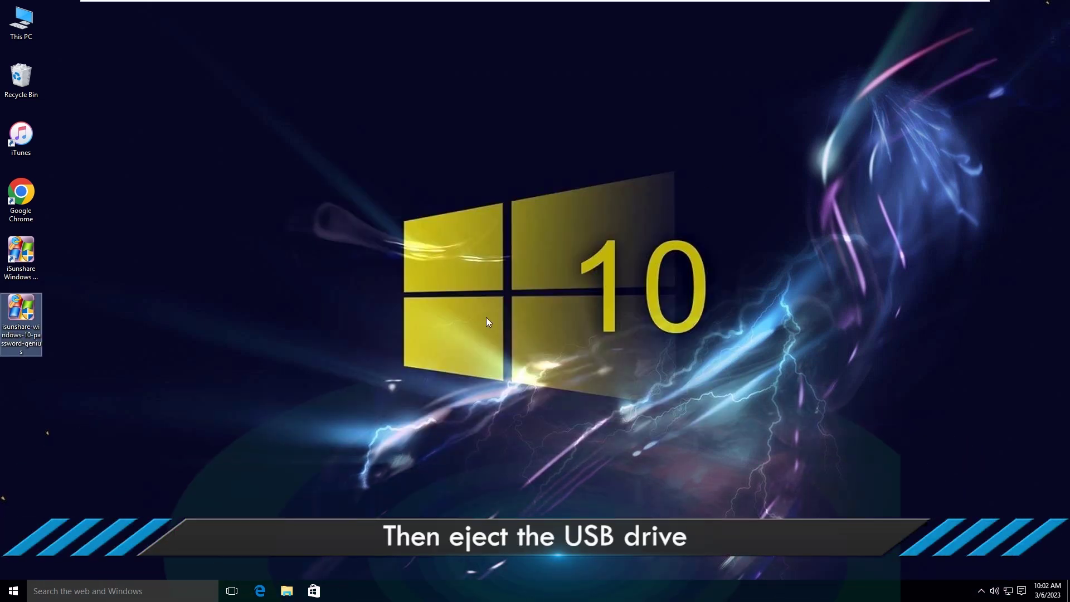
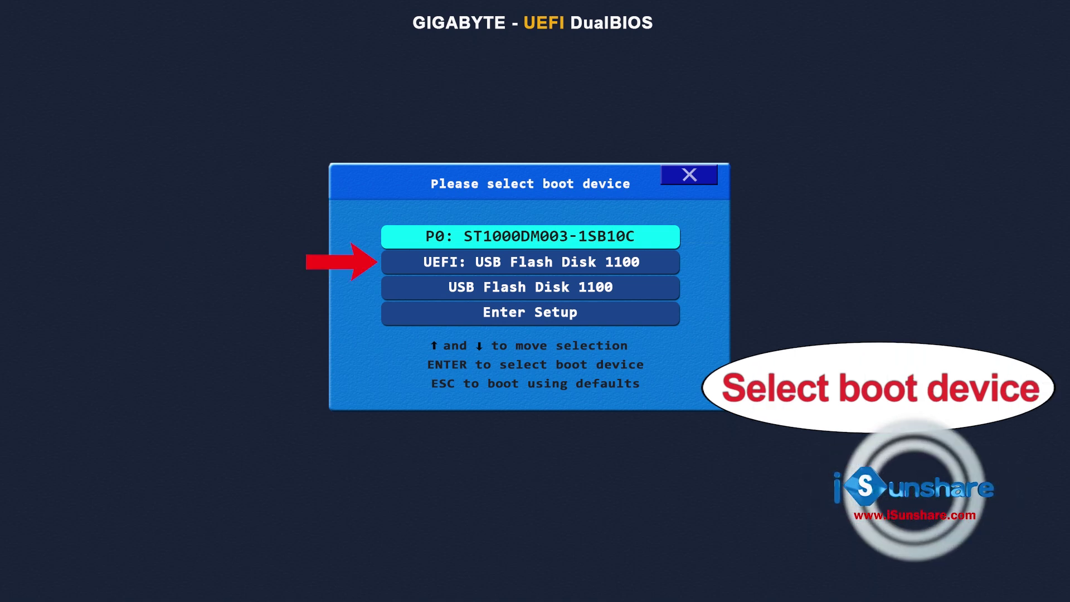
Step: Highlight 'UEFI: USB Flash Disk 1100' in the boot device menu
{"action": "key", "text": "Down"}
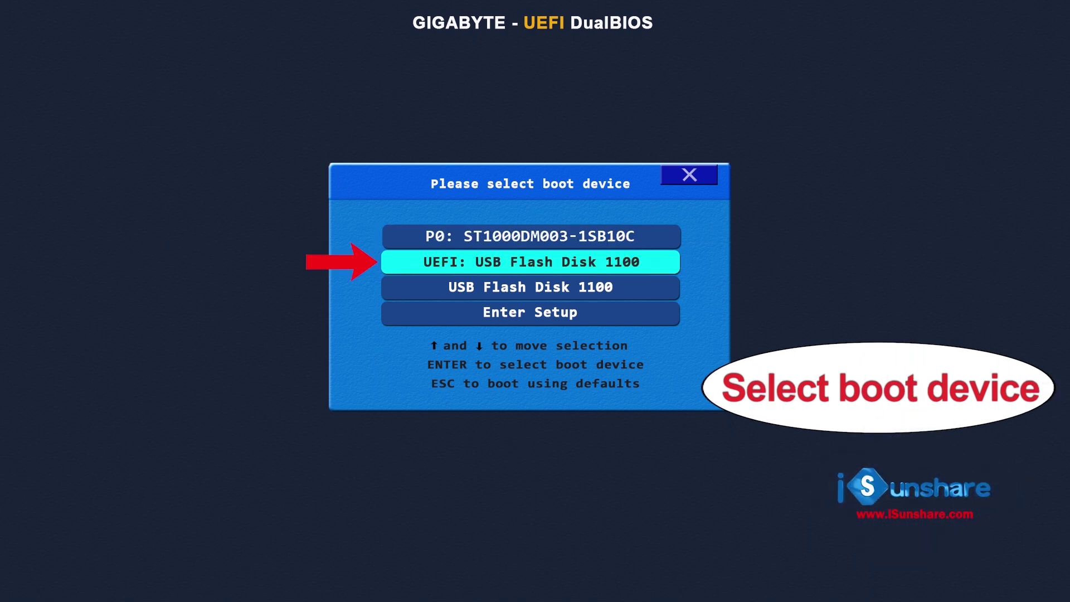